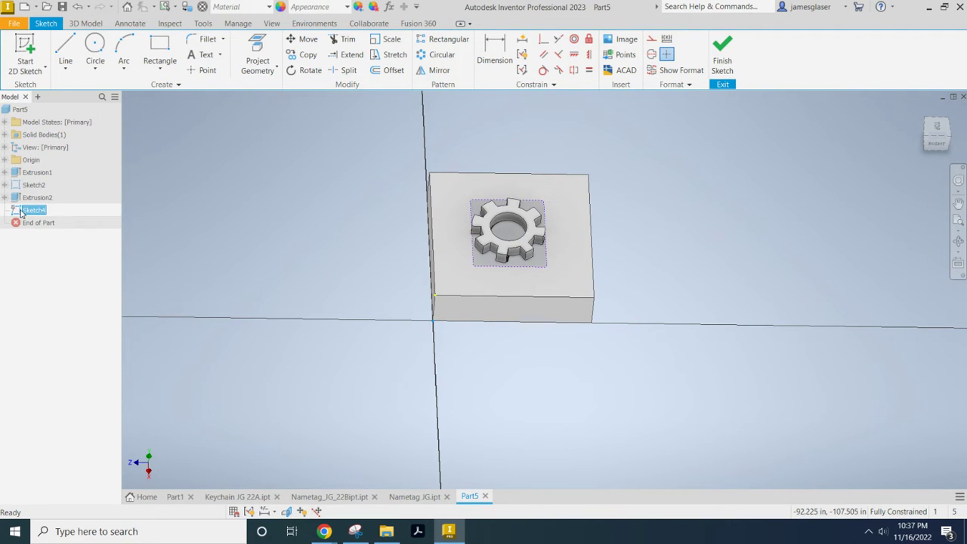
- Finish the open sketch and suppress the raised gear extrusion on the block
{"action": "left_click", "coordinate": [16, 198]}
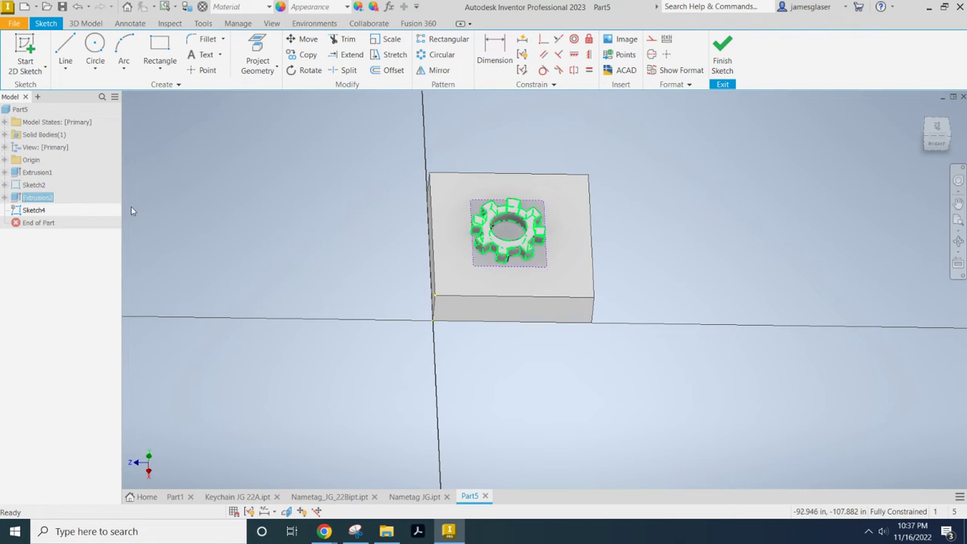
{"action": "right_click", "coordinate": [38, 200]}
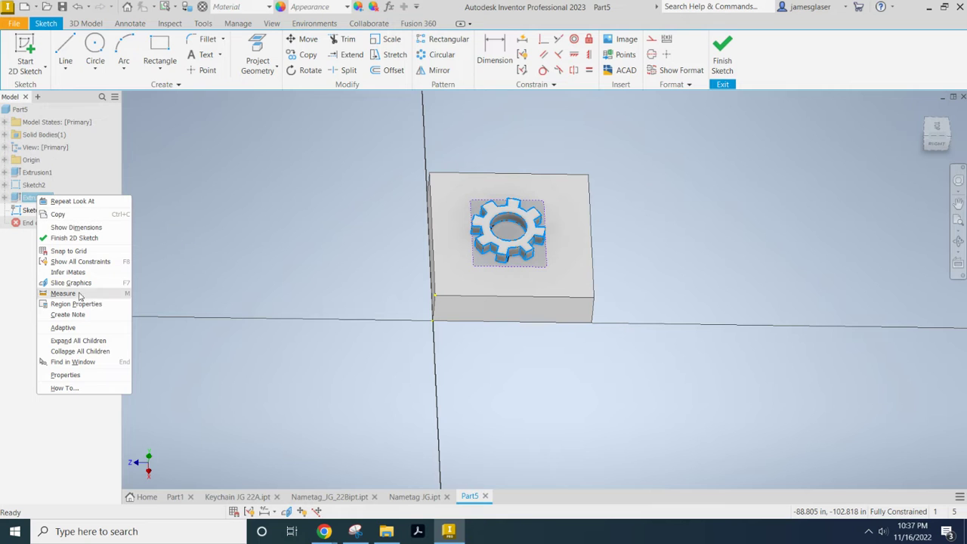
{"action": "left_click", "coordinate": [235, 257]}
{"action": "left_click", "coordinate": [725, 50]}
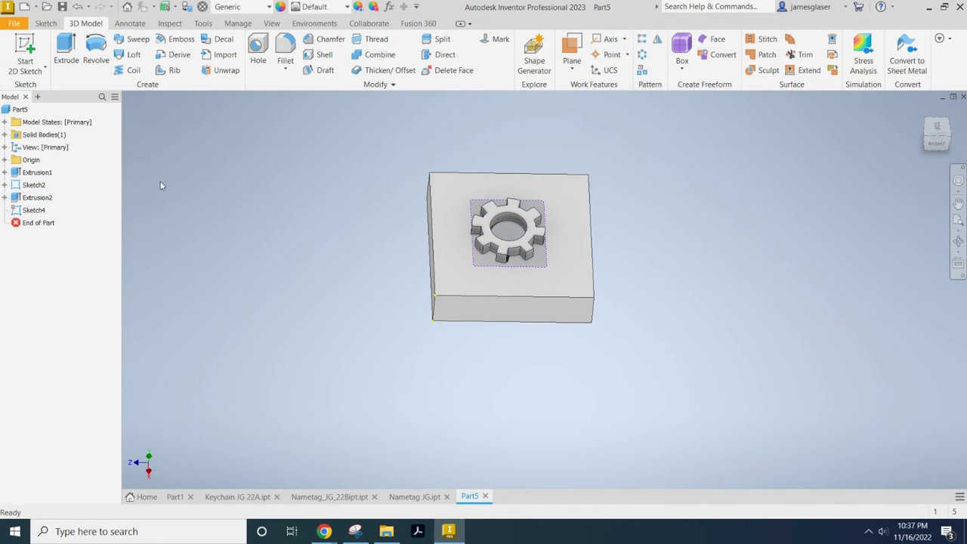
{"action": "left_click", "coordinate": [38, 197]}
{"action": "right_click", "coordinate": [44, 202]}
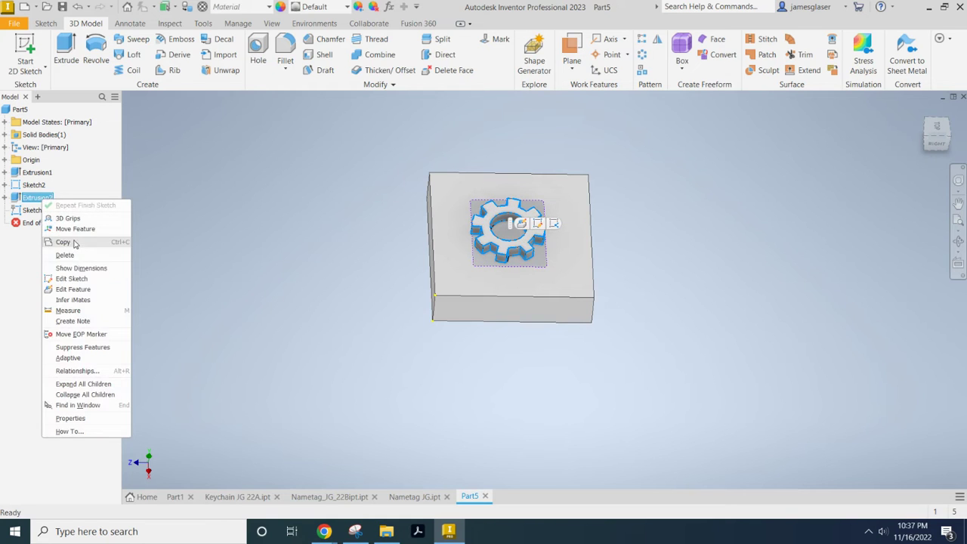
{"action": "left_click", "coordinate": [78, 347]}
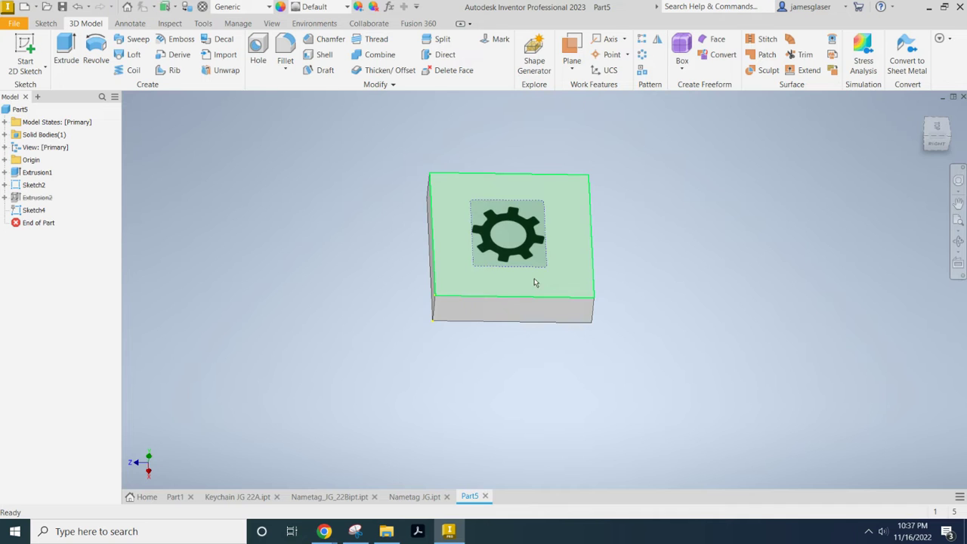
{"action": "middle_click_drag", "start_coordinate": [525, 369], "coordinate": [452, 460], "text": "shift"}
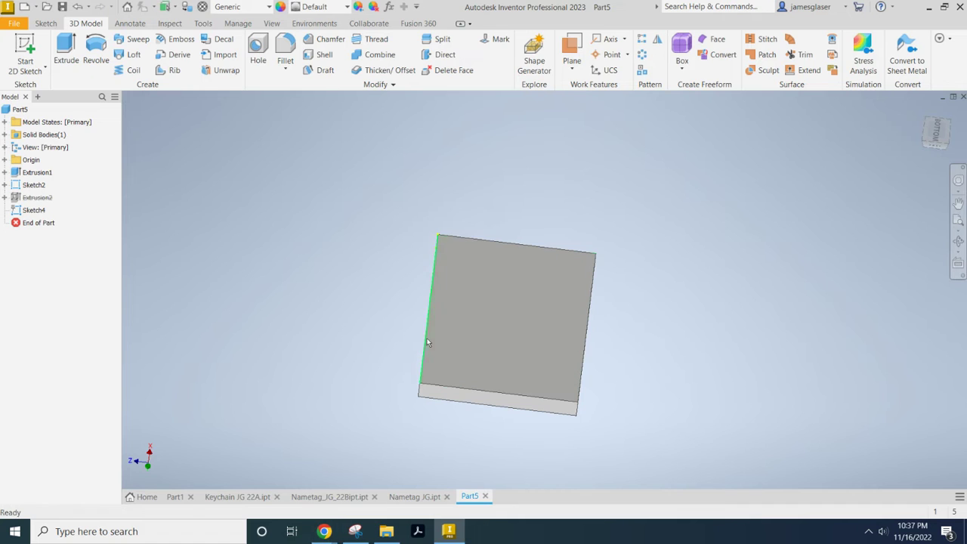
{"action": "middle_click_drag", "start_coordinate": [575, 237], "coordinate": [501, 313], "text": "shift"}
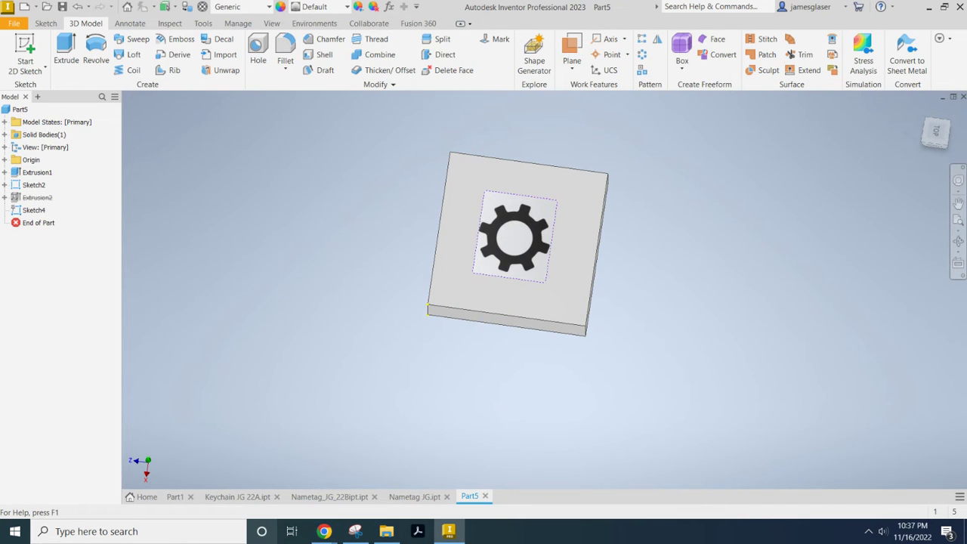
- Switch to the gear image search in Chrome and capture the enlarged single black gear with the Snipping Tool
{"action": "mouse_move", "coordinate": [335, 531]}
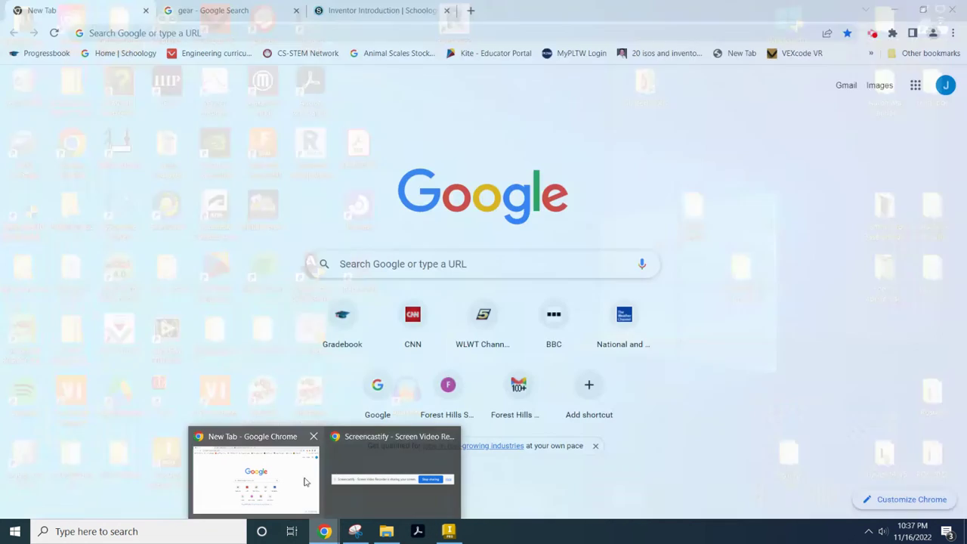
{"action": "left_click", "coordinate": [310, 491]}
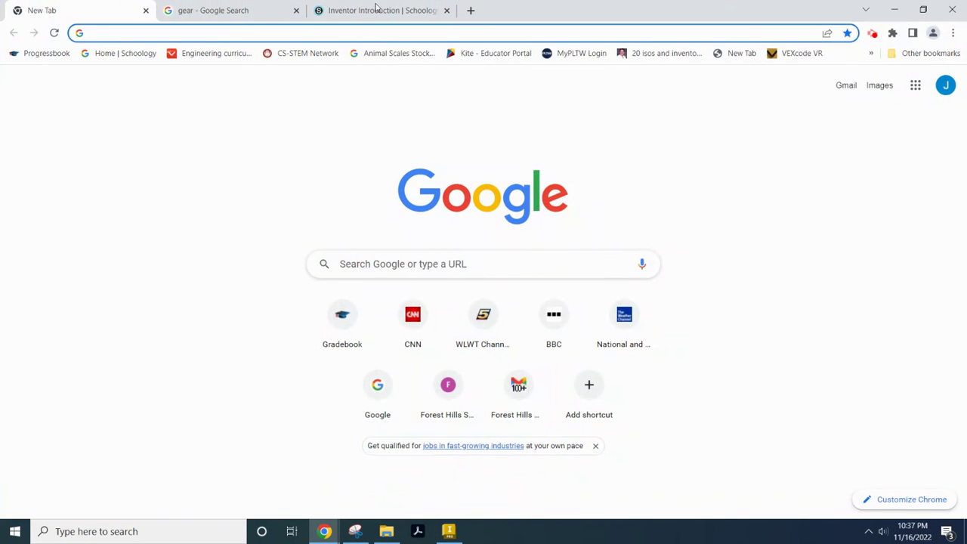
{"action": "left_click", "coordinate": [190, 12]}
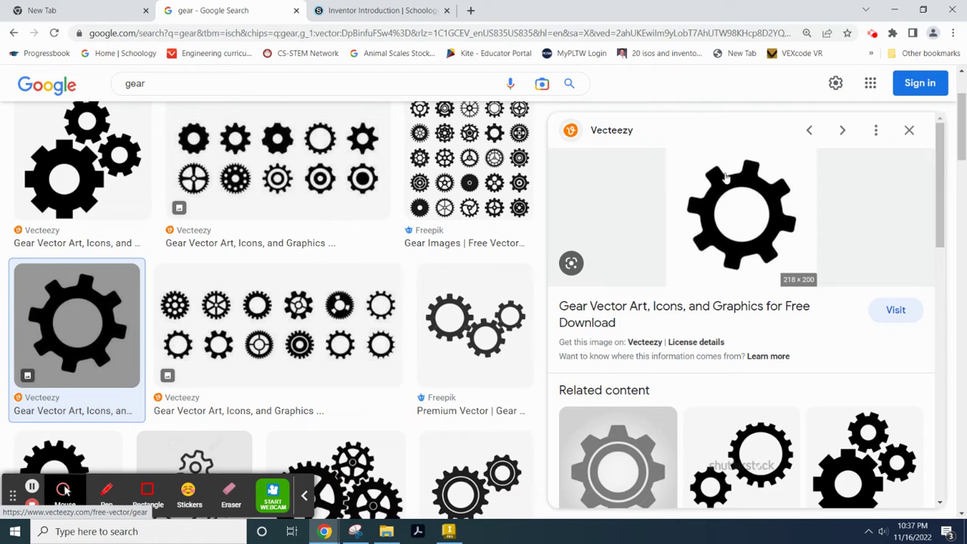
{"action": "left_click_drag", "start_coordinate": [677, 159], "coordinate": [815, 284]}
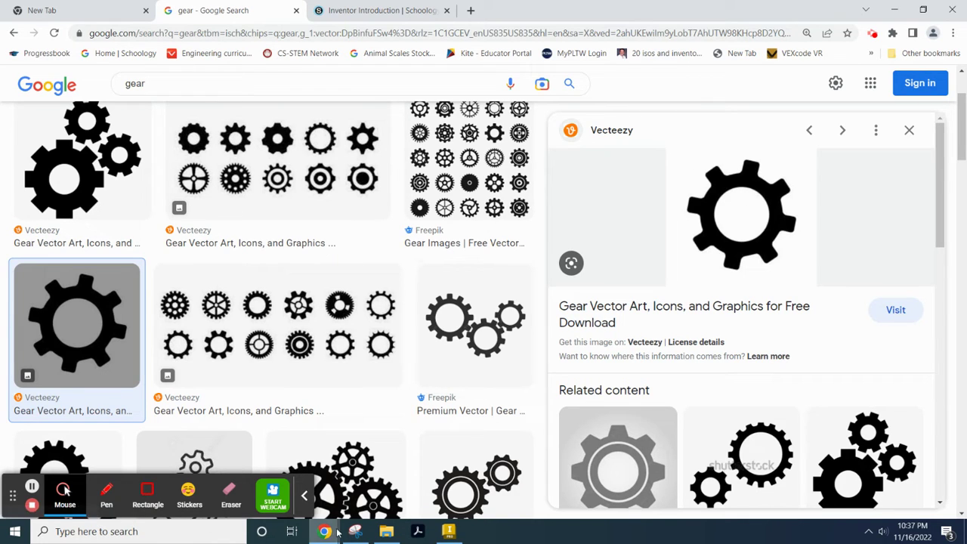
{"action": "left_click", "coordinate": [637, 85]}
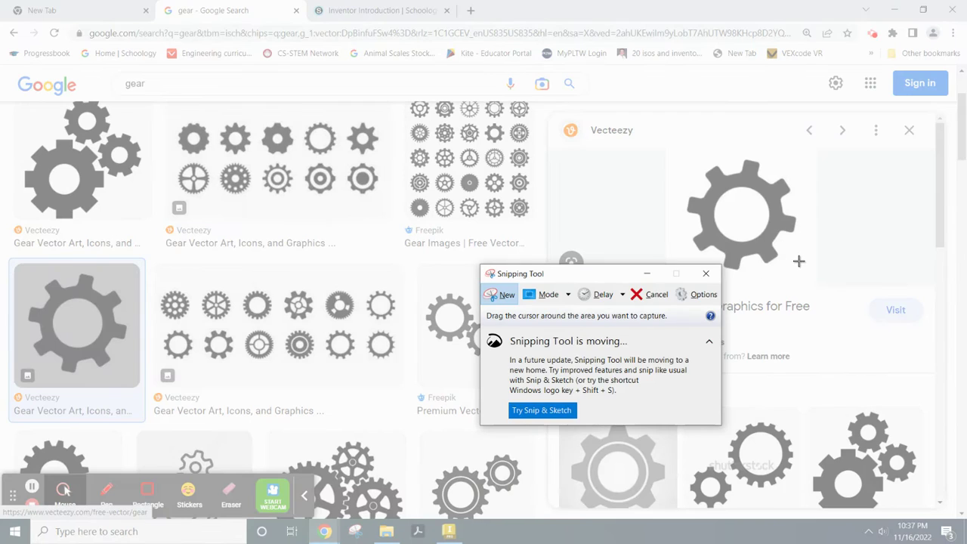
{"action": "left_click_drag", "start_coordinate": [799, 261], "coordinate": [680, 146]}
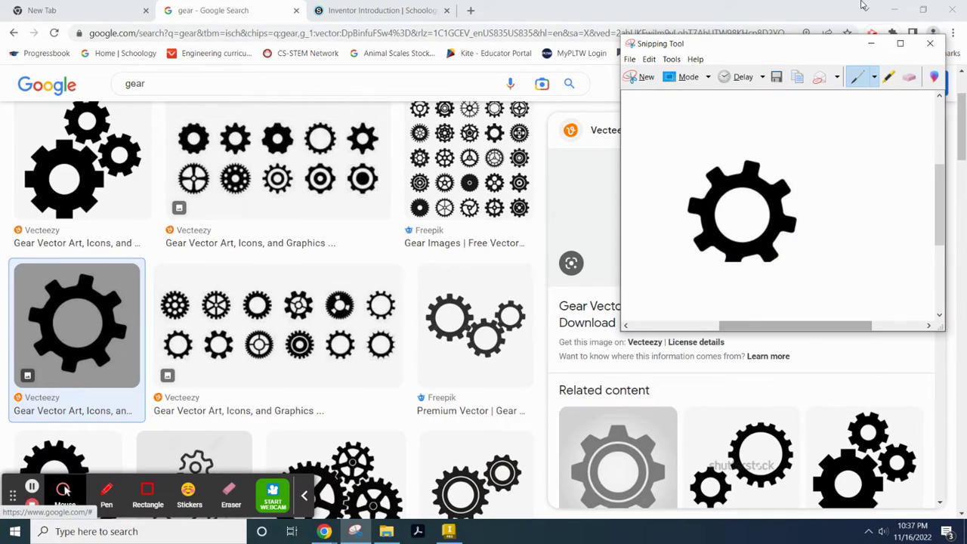
{"action": "left_click", "coordinate": [631, 60]}
{"action": "left_click", "coordinate": [666, 88]}
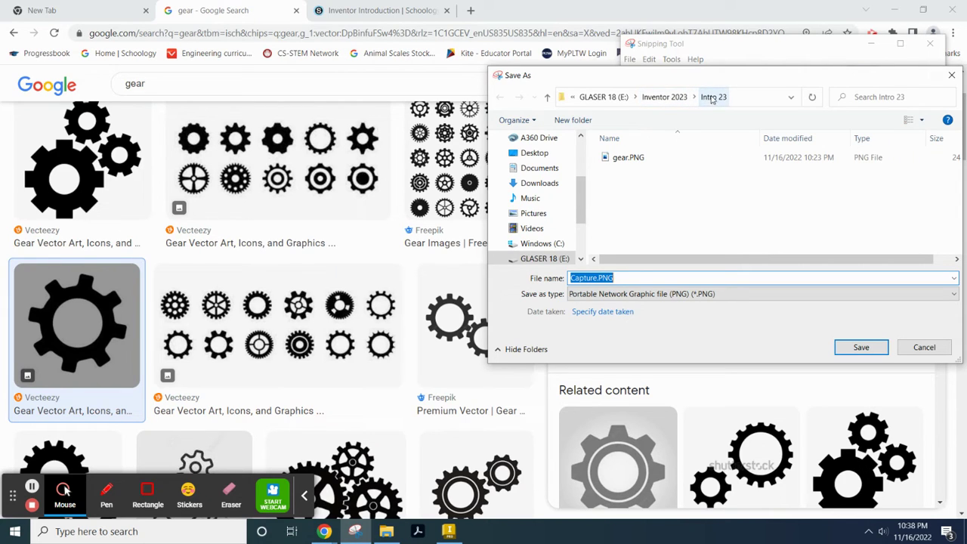
{"action": "left_click", "coordinate": [715, 99]}
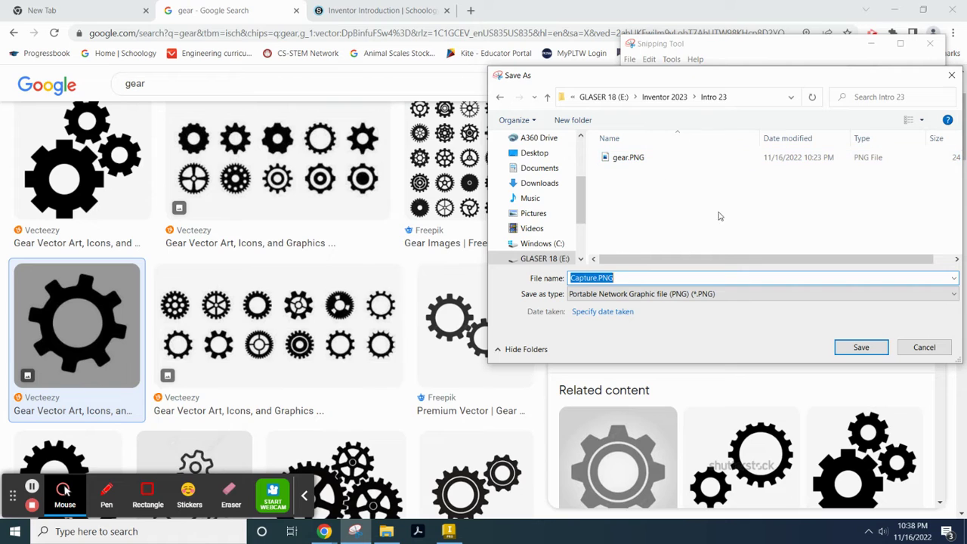
{"action": "left_click", "coordinate": [923, 347]}
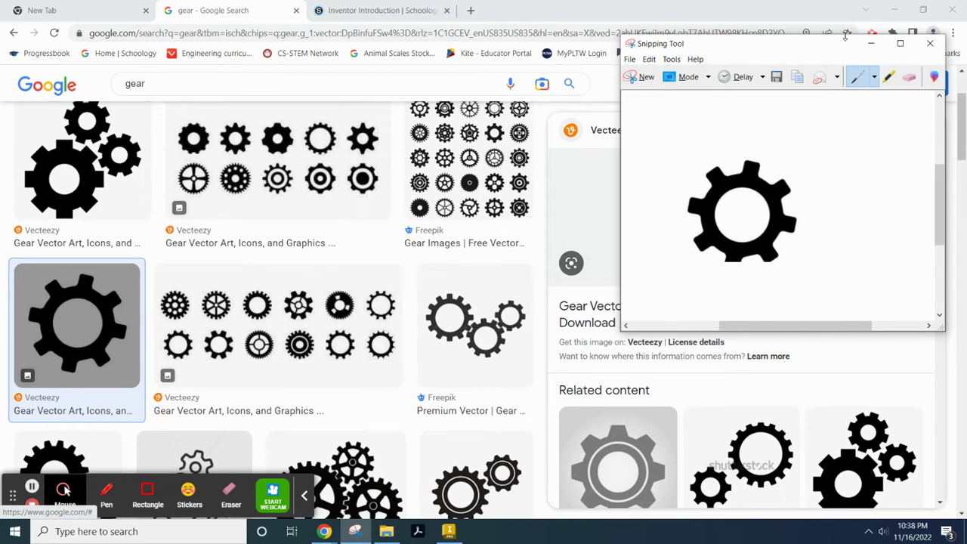
- Switch back to Inventor and start a 2D sketch on the block's bottom face
{"action": "left_click", "coordinate": [449, 531]}
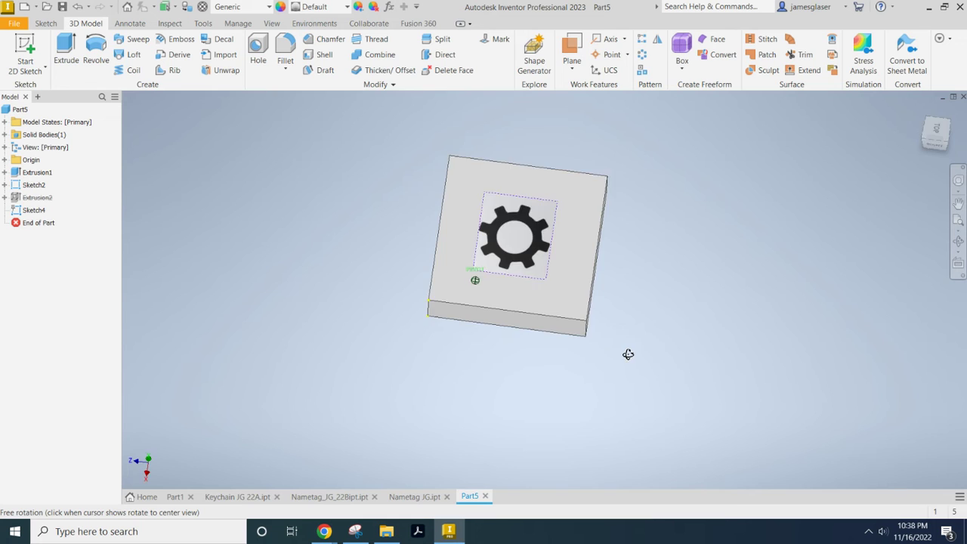
{"action": "middle_click_drag", "start_coordinate": [629, 354], "coordinate": [620, 272], "text": "shift"}
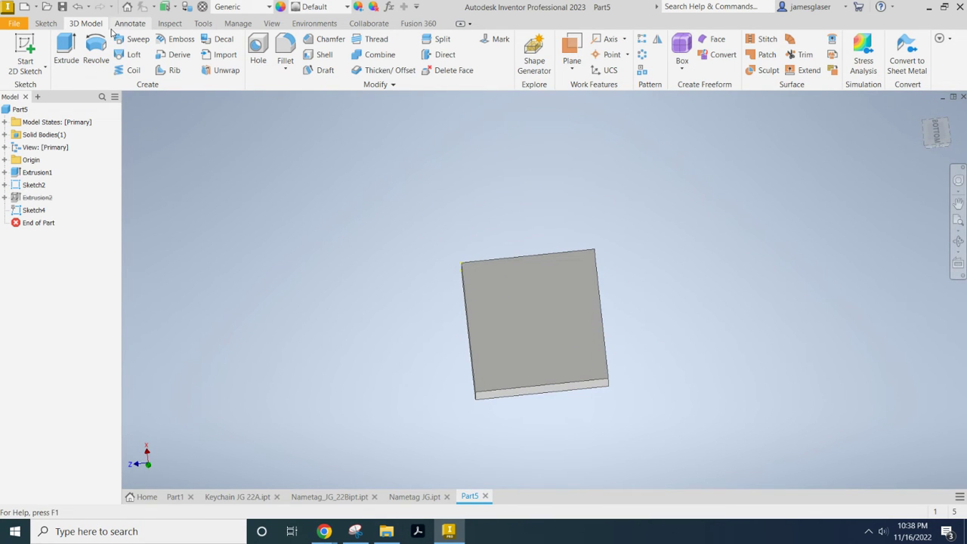
{"action": "left_click", "coordinate": [25, 50]}
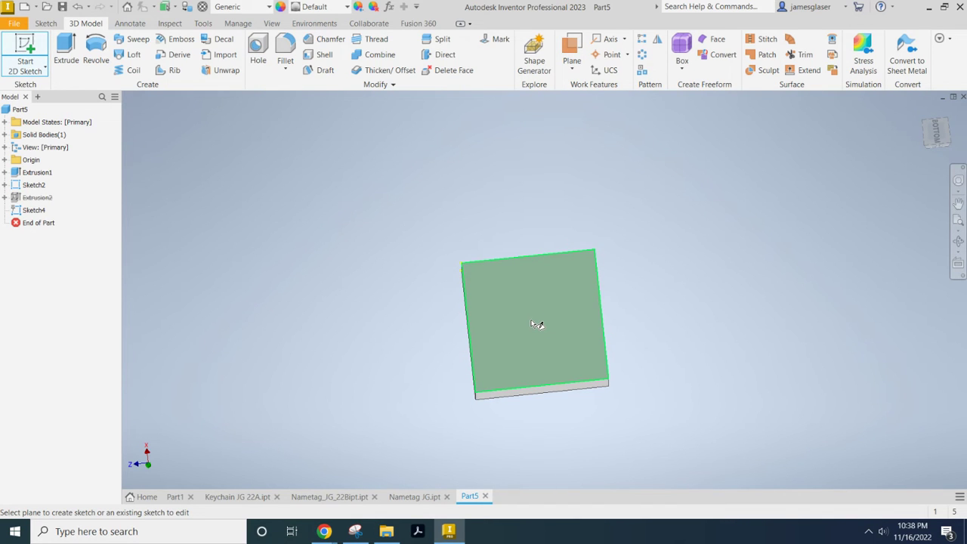
{"action": "left_click", "coordinate": [532, 321]}
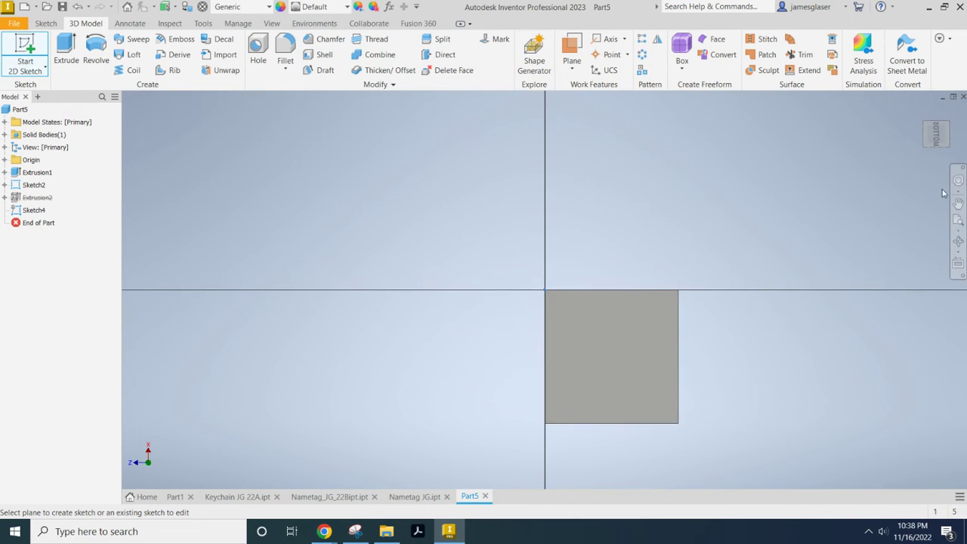
{"action": "left_click", "coordinate": [952, 113]}
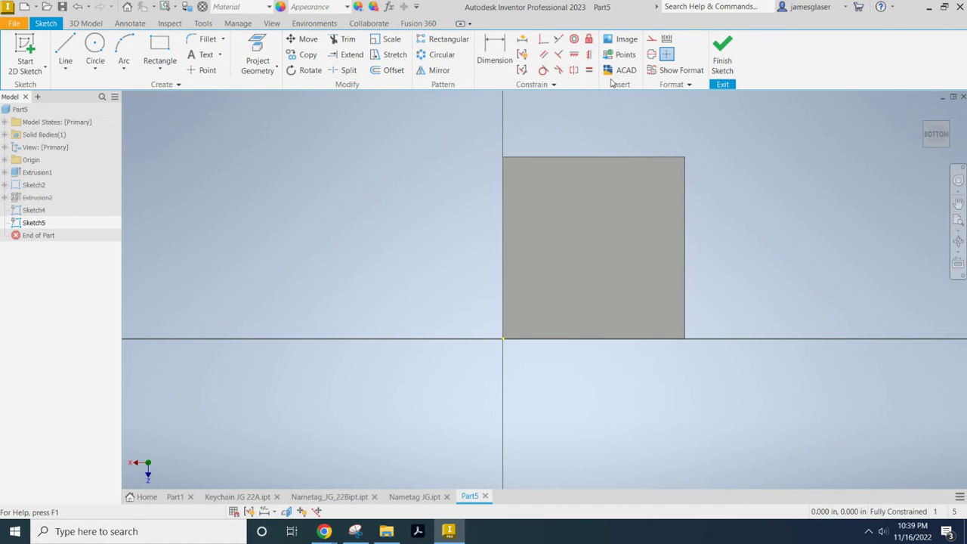
- Insert gear.PNG from the Intro 23 folder near the middle of the bottom face and finish the sketch
{"action": "left_click", "coordinate": [628, 40]}
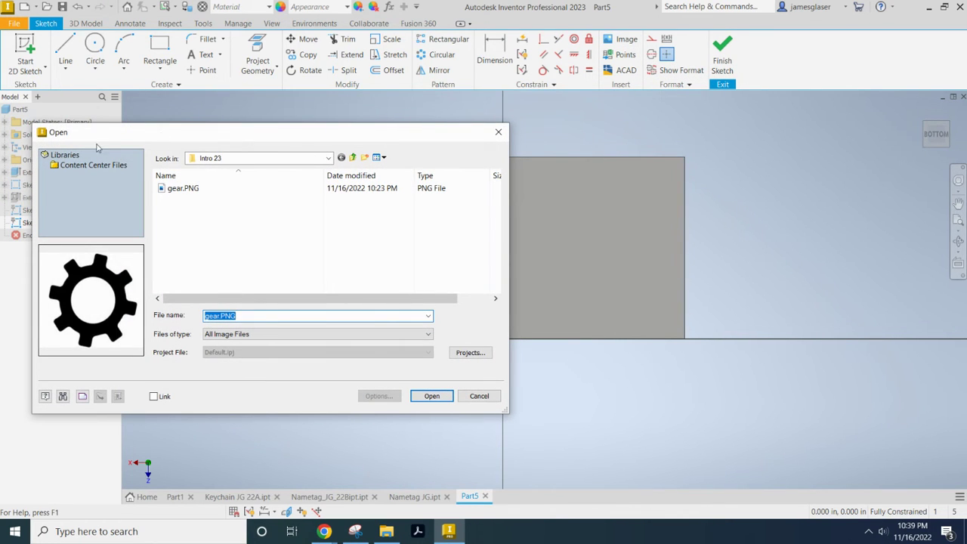
{"action": "left_click", "coordinate": [329, 158]}
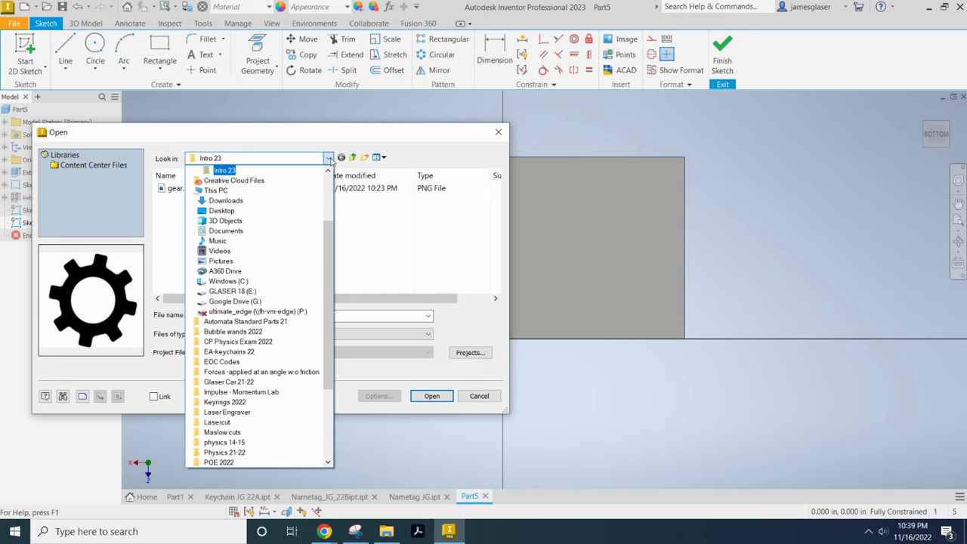
{"action": "scroll", "coordinate": [330, 161], "scroll_direction": "up", "scroll_amount": 1}
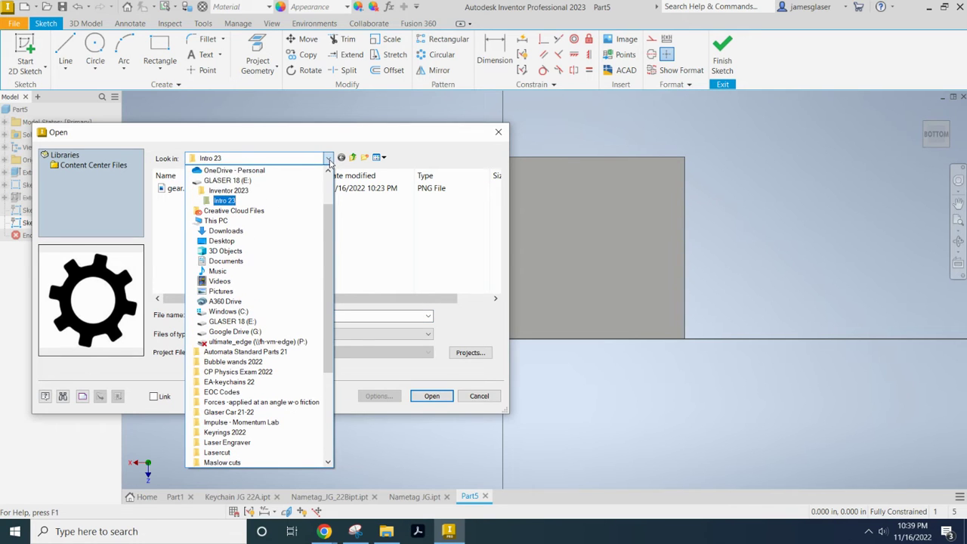
{"action": "left_click", "coordinate": [243, 203]}
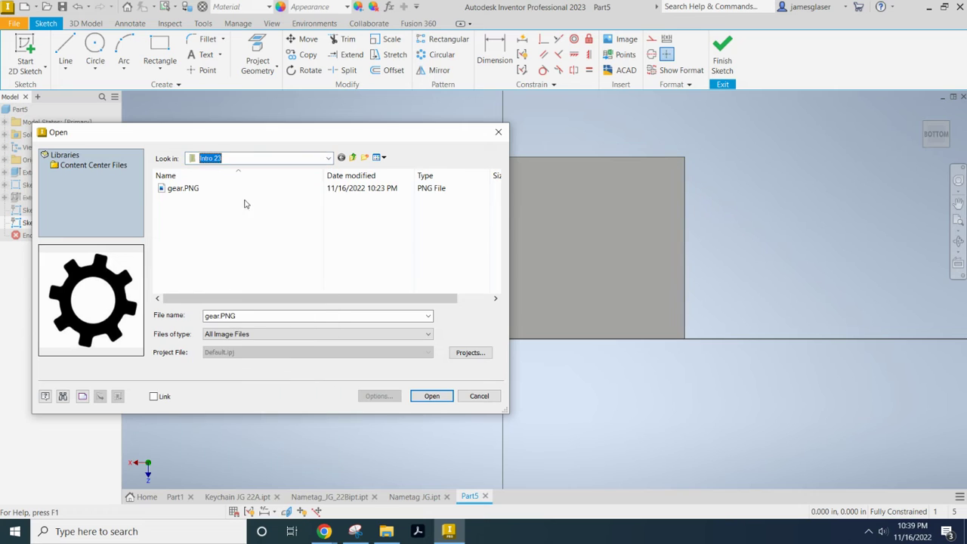
{"action": "double_click", "coordinate": [183, 189]}
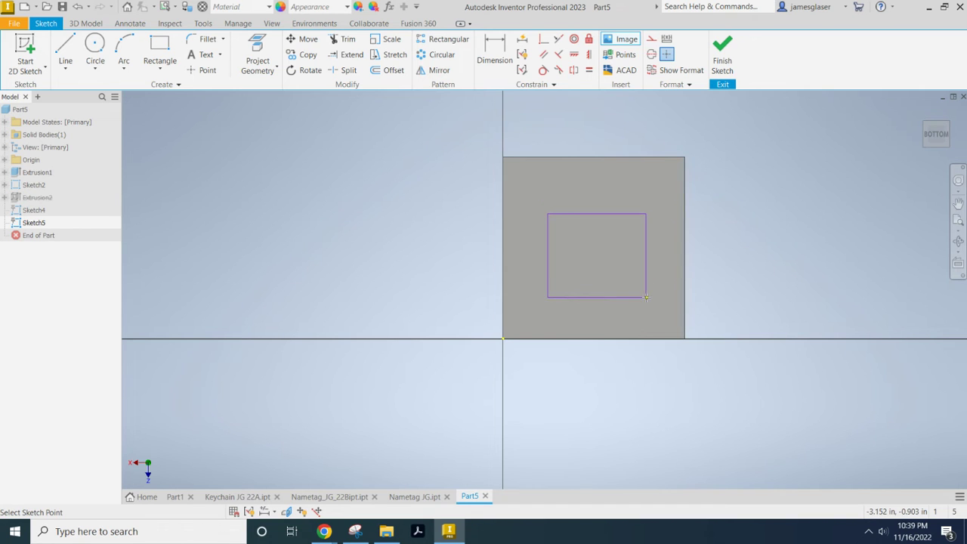
{"action": "left_click", "coordinate": [642, 291]}
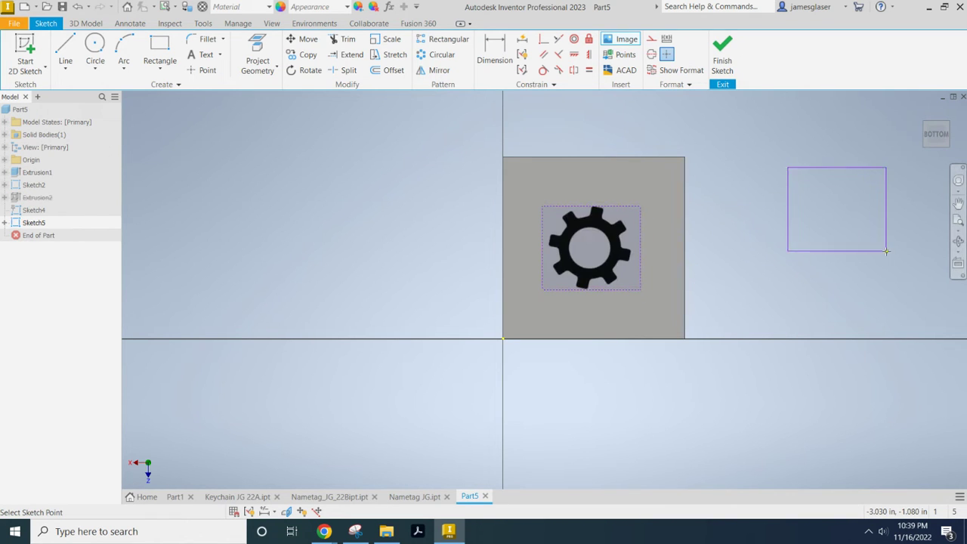
{"action": "left_click", "coordinate": [723, 53]}
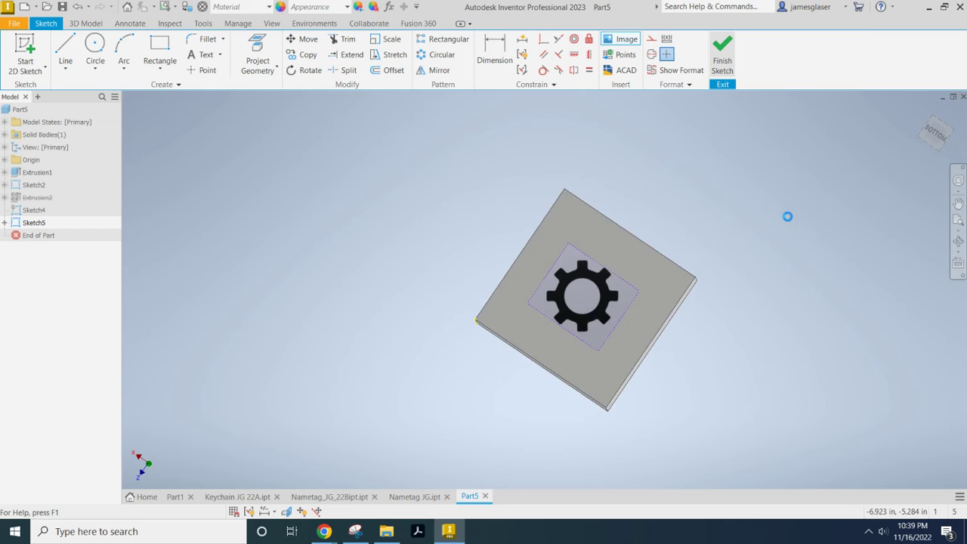
- Start a new 2D sketch on the bottom face that carries the gear image
{"action": "middle_click_drag", "start_coordinate": [784, 361], "coordinate": [778, 325], "text": "shift"}
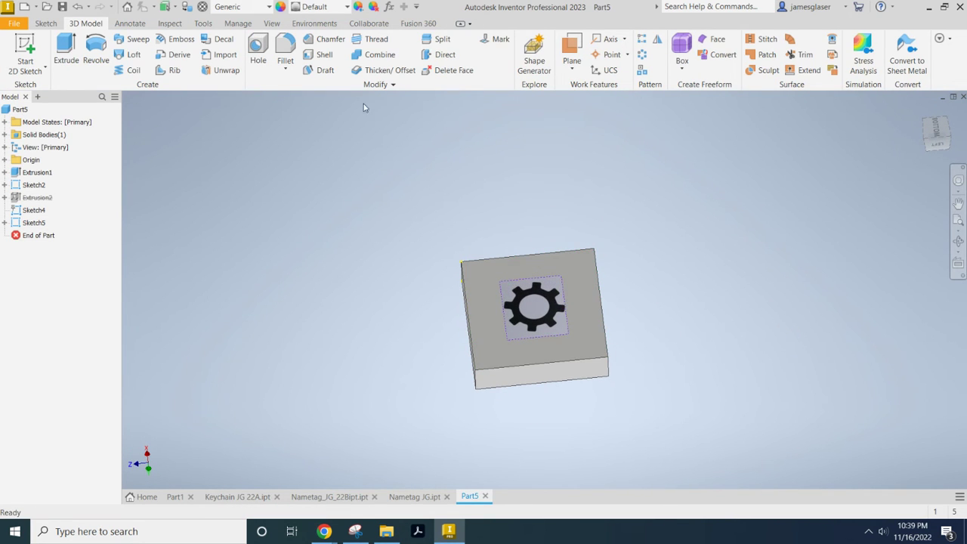
{"action": "left_click", "coordinate": [66, 54]}
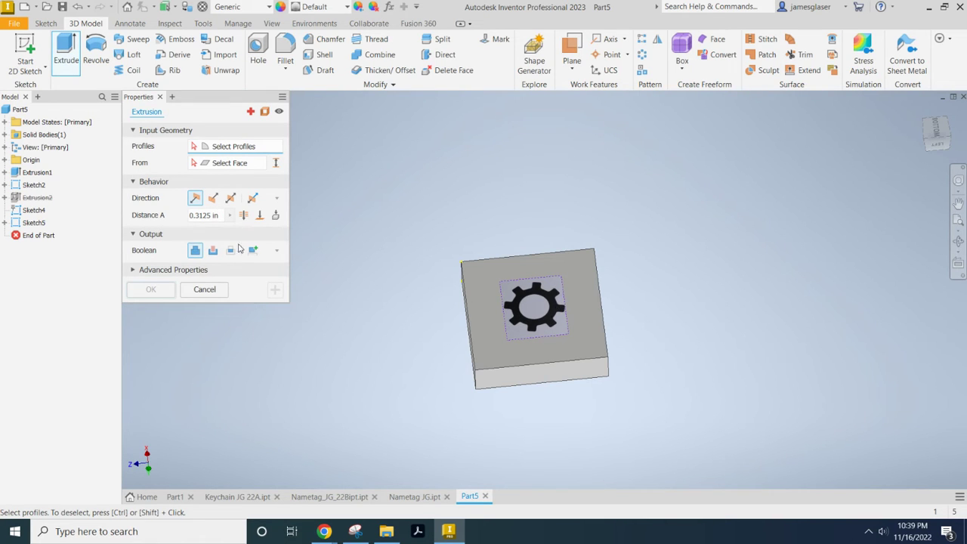
{"action": "left_click", "coordinate": [214, 292]}
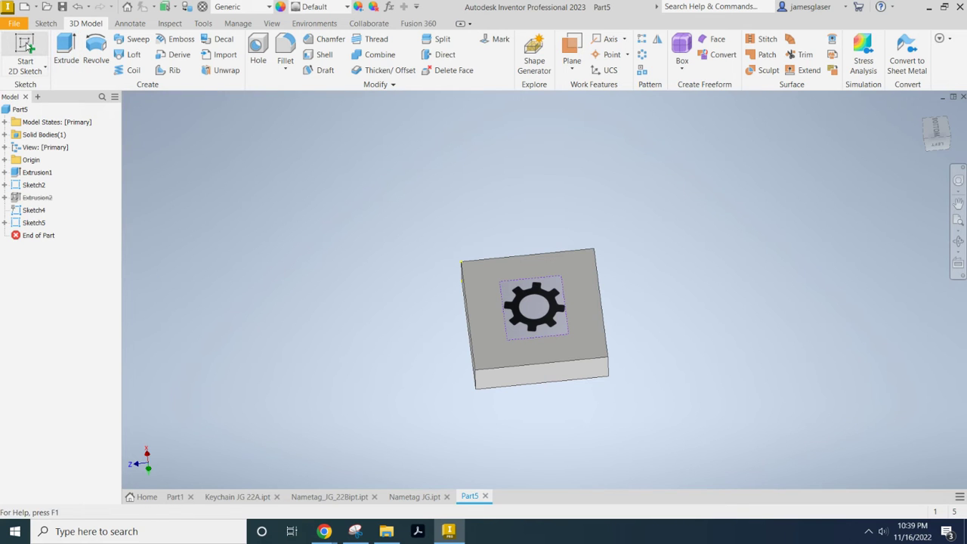
{"action": "key", "text": "s"}
{"action": "left_click", "coordinate": [568, 346]}
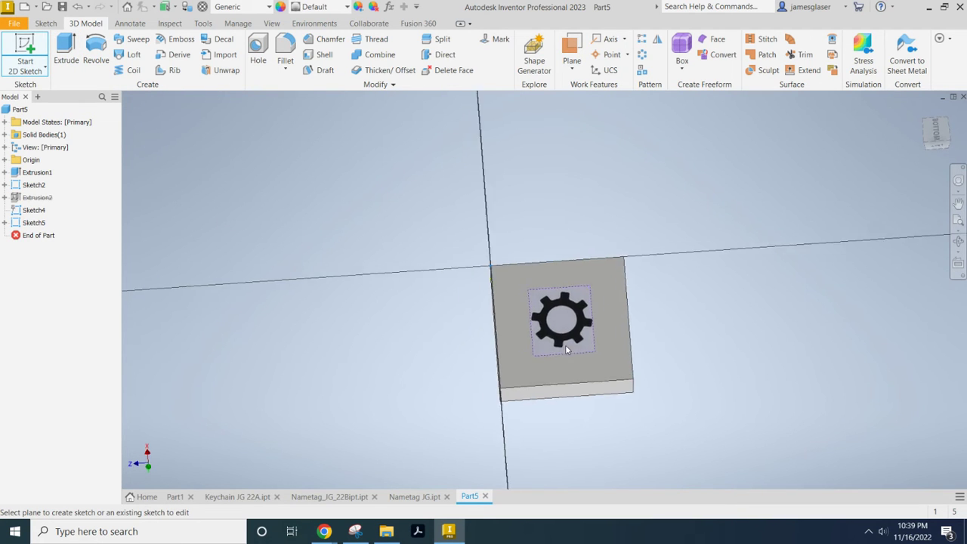
{"action": "scroll", "coordinate": [529, 276], "scroll_direction": "down", "scroll_amount": 5}
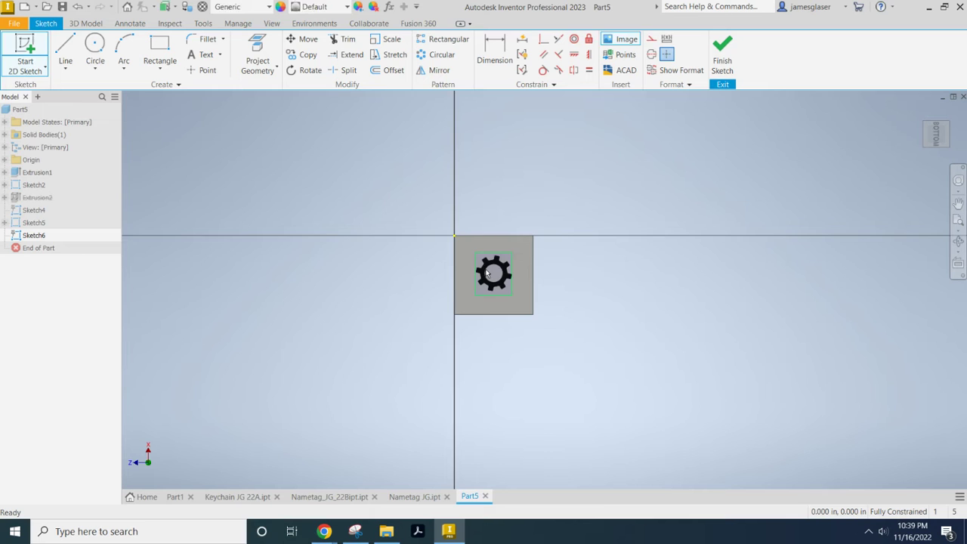
{"action": "scroll", "coordinate": [492, 273], "scroll_direction": "up", "scroll_amount": 6}
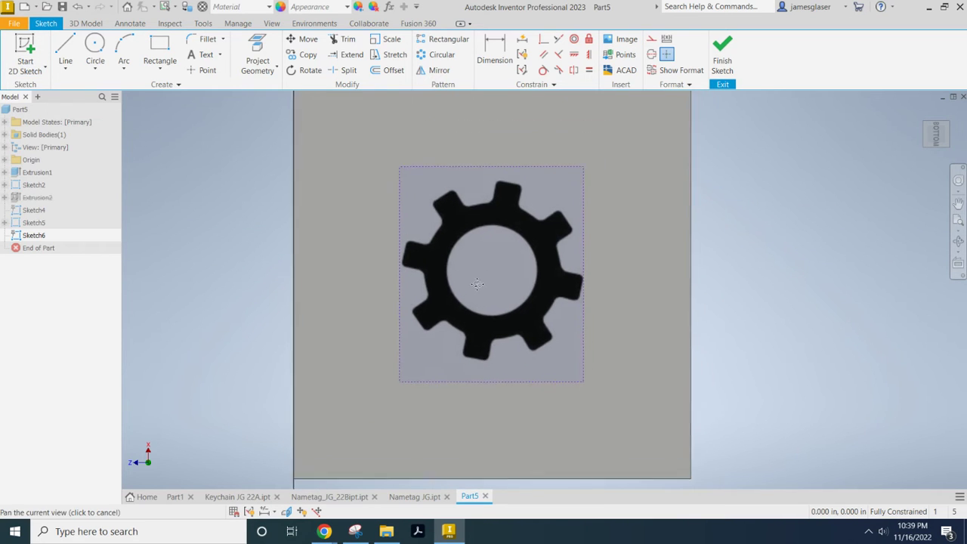
- Draw three concentric circles around the gear image's centre, tracing its hole, tooth roots and tooth tips, the outermost about 1.86 in diameter
{"action": "left_click", "coordinate": [94, 46]}
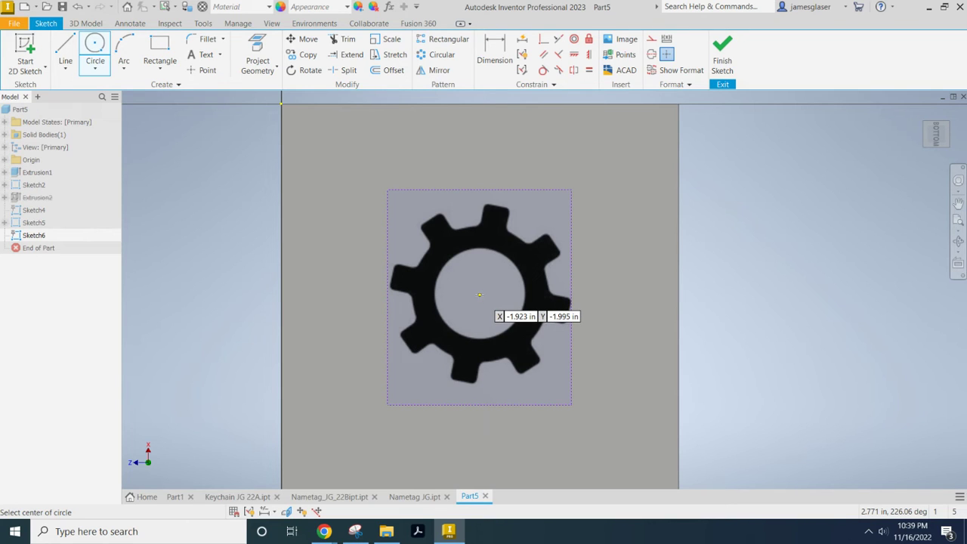
{"action": "left_click", "coordinate": [479, 295]}
{"action": "left_click", "coordinate": [524, 296]}
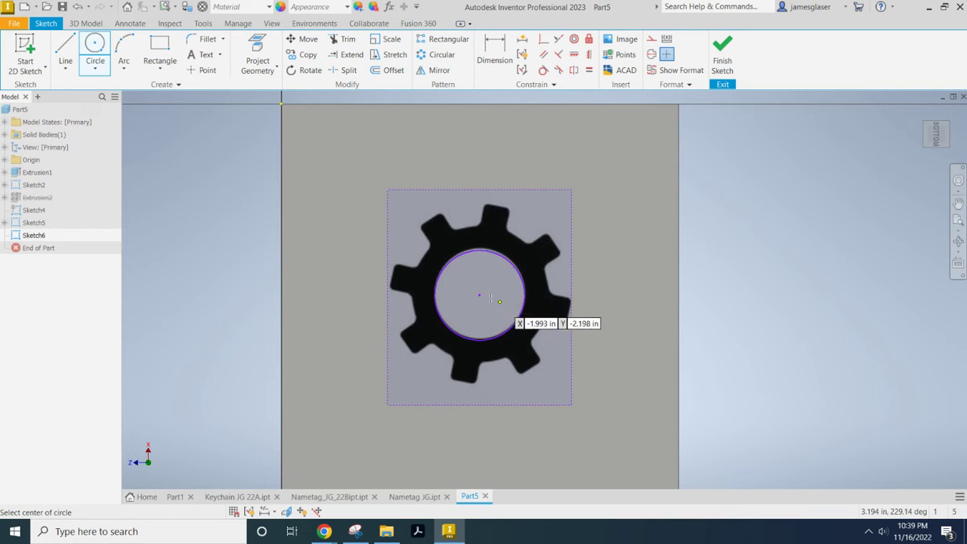
{"action": "left_click", "coordinate": [479, 294]}
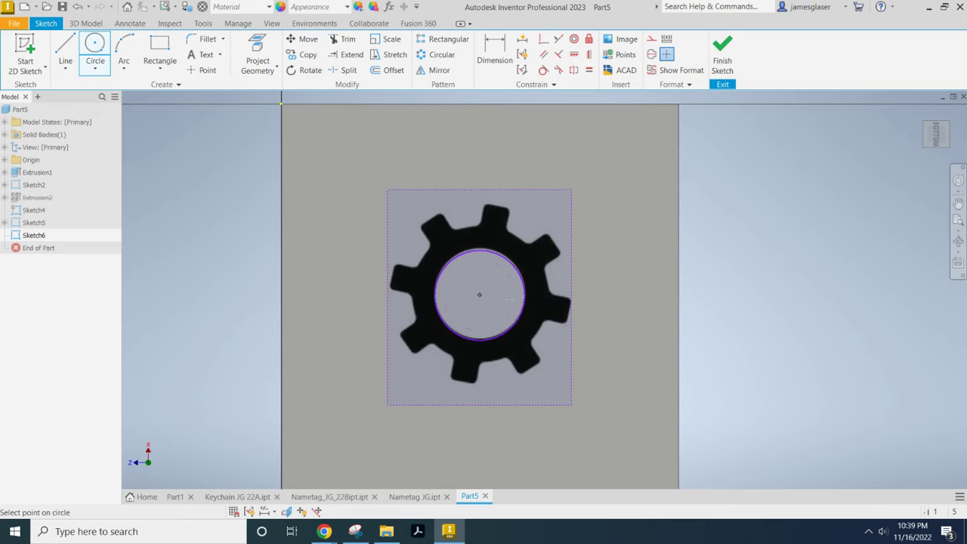
{"action": "left_click", "coordinate": [550, 312]}
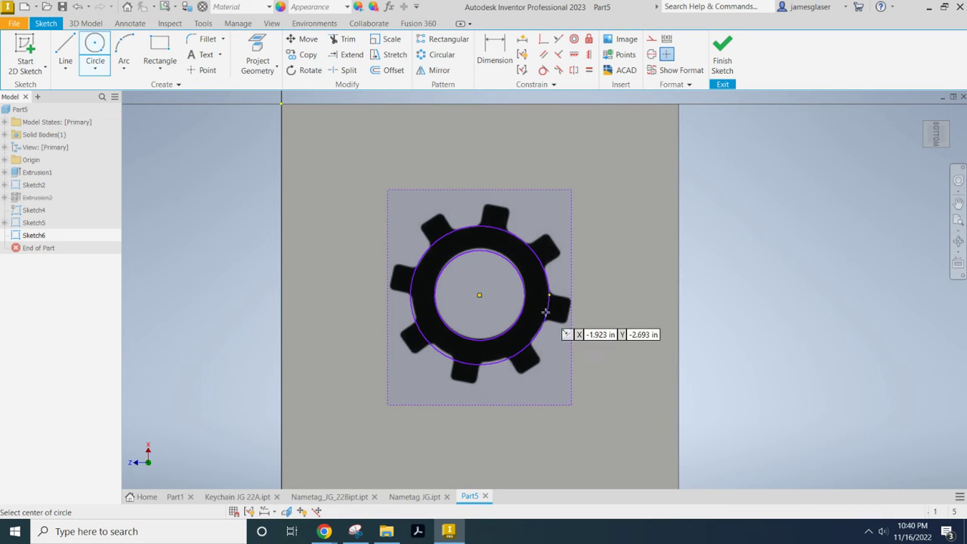
{"action": "left_click", "coordinate": [479, 295]}
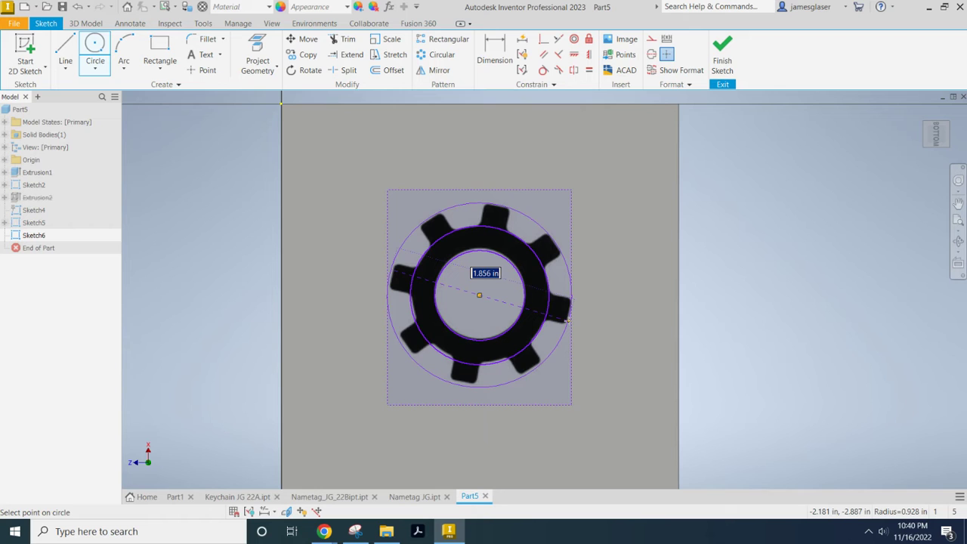
{"action": "left_click", "coordinate": [569, 320]}
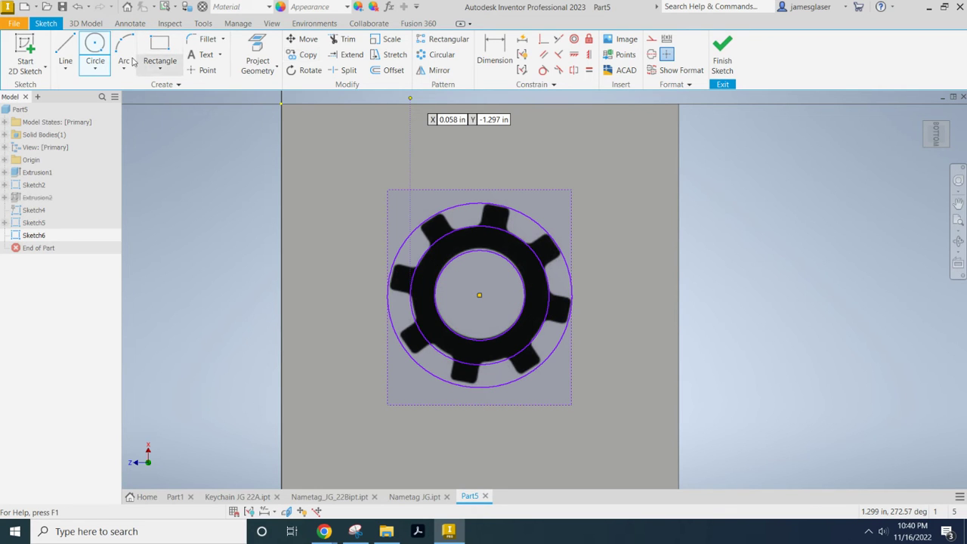
- Draw lines between the middle and outer circles along the two flanks enclosing the gap at the gear's upper left
{"action": "left_click", "coordinate": [64, 53]}
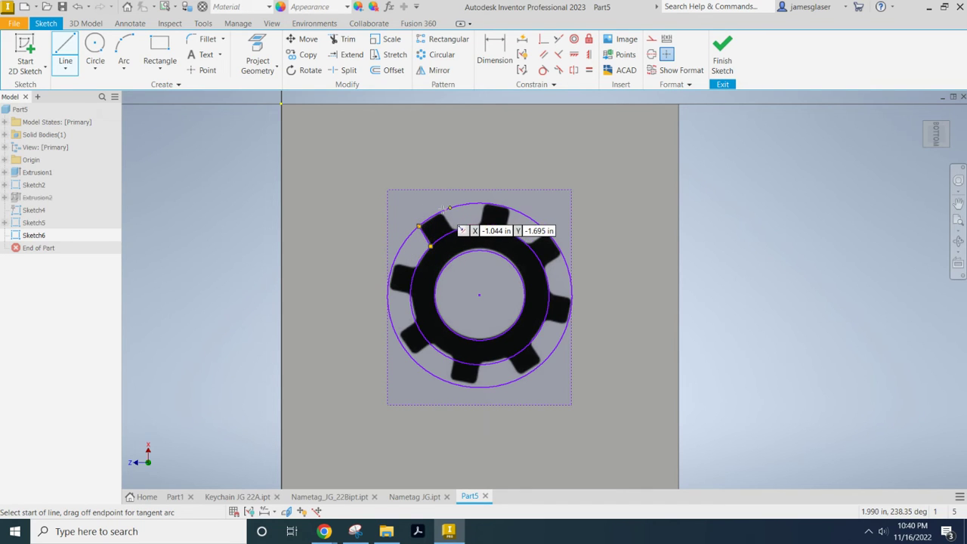
{"action": "left_click", "coordinate": [399, 256]}
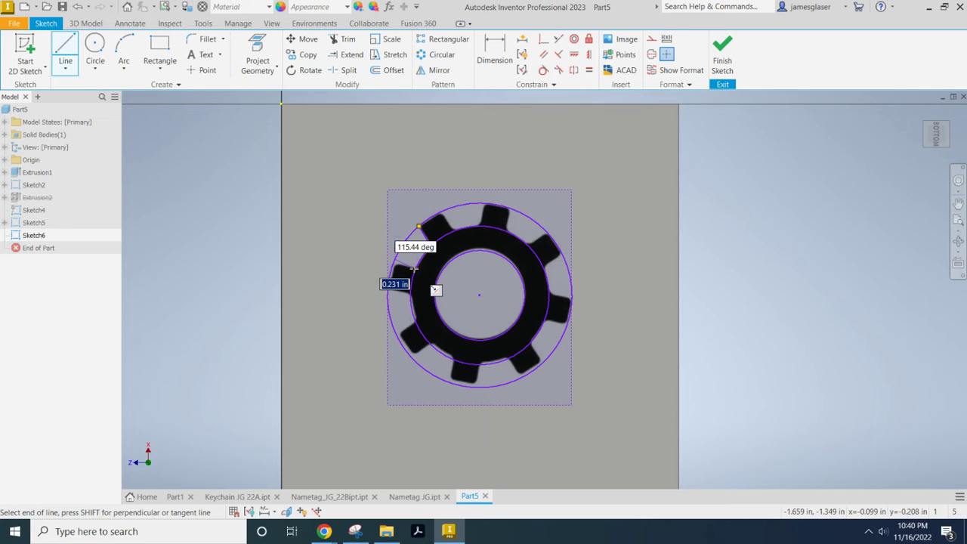
{"action": "double_click", "coordinate": [414, 266]}
- Draw flank lines between the middle and outer circles on both sides of the next tooth gap, at the gear's lower left
{"action": "scroll", "coordinate": [389, 268], "scroll_direction": "up", "scroll_amount": 5}
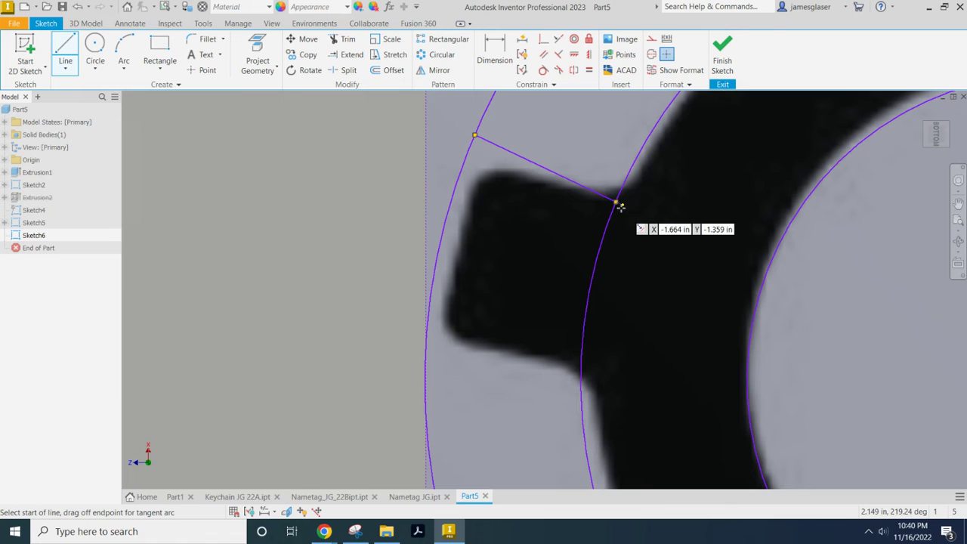
{"action": "left_click", "coordinate": [579, 386]}
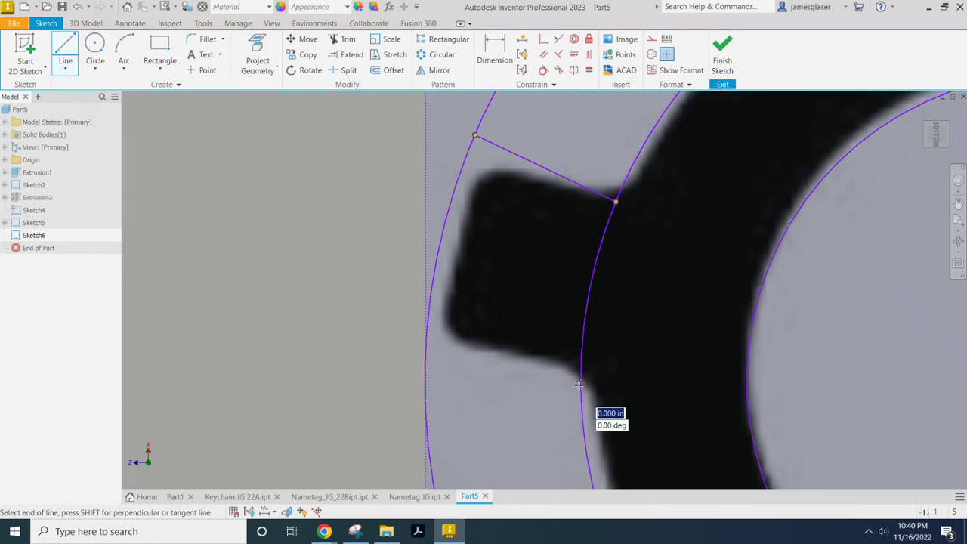
{"action": "left_click", "coordinate": [438, 348]}
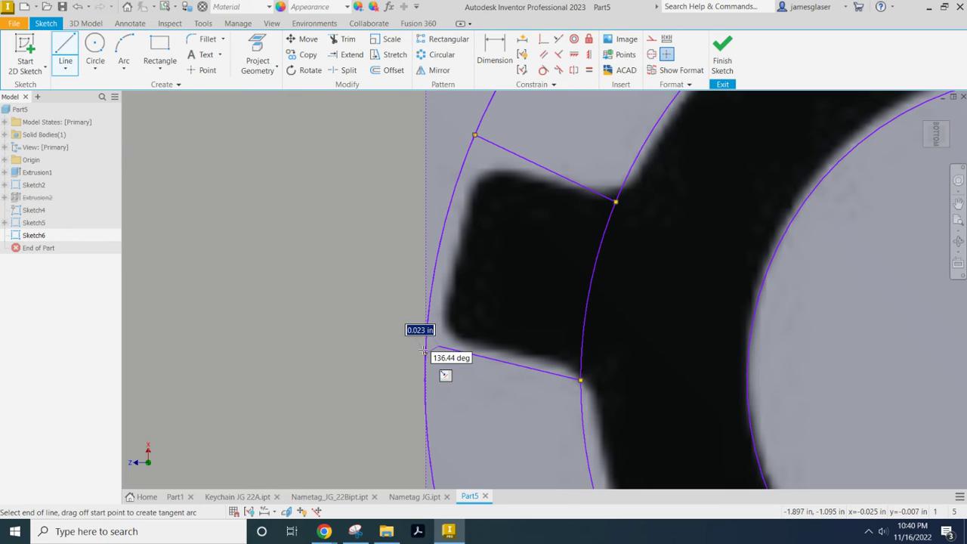
{"action": "double_click", "coordinate": [425, 344]}
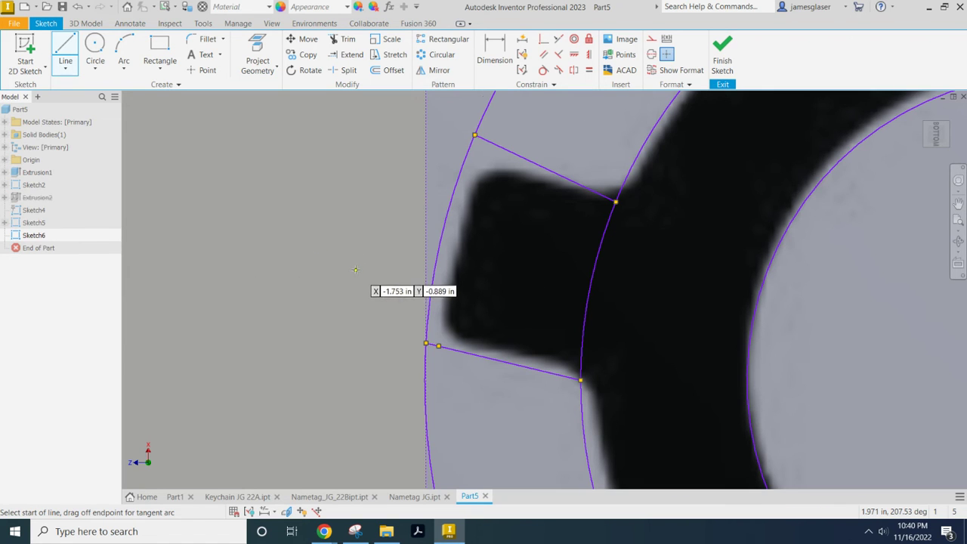
{"action": "scroll", "coordinate": [352, 269], "scroll_direction": "down", "scroll_amount": 4}
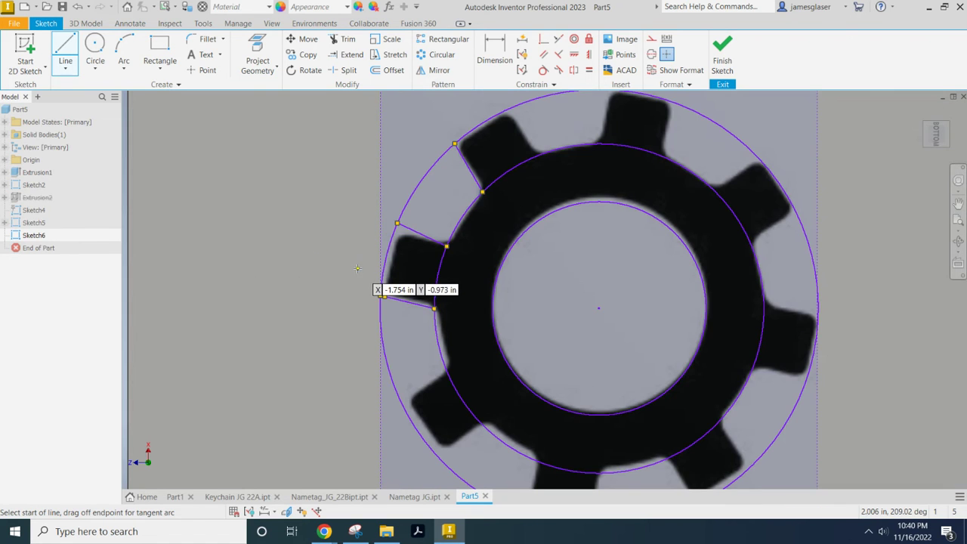
{"action": "left_click", "coordinate": [446, 372]}
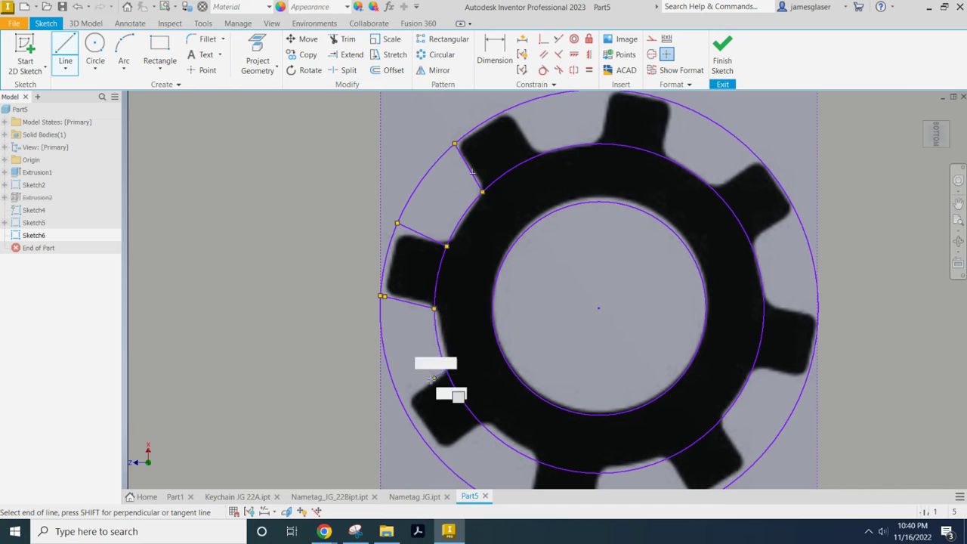
{"action": "double_click", "coordinate": [403, 406]}
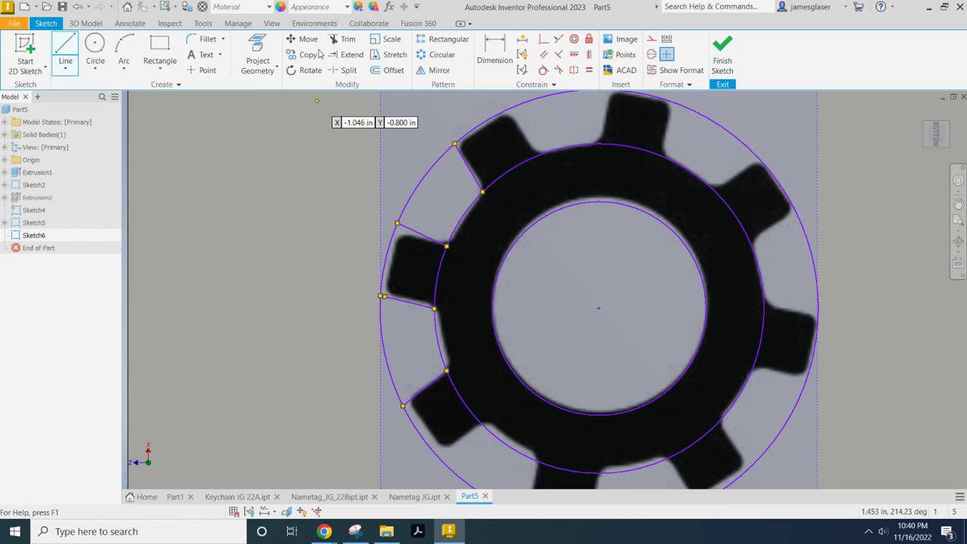
- Trim the outer circle's arc across the upper-left tooth gap, and undo the extra trim of the large remaining arc
{"action": "left_click", "coordinate": [347, 44]}
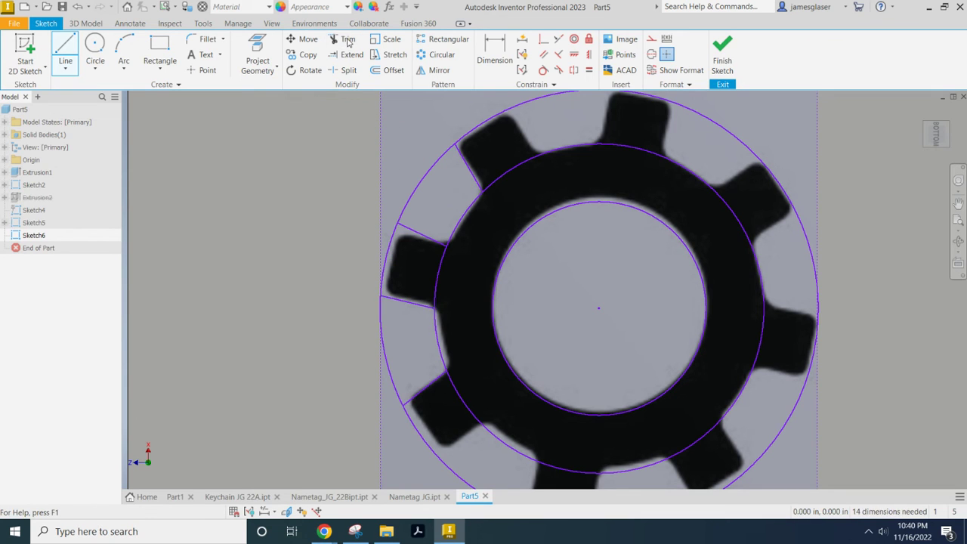
{"action": "left_click", "coordinate": [417, 186]}
{"action": "left_click", "coordinate": [529, 102]}
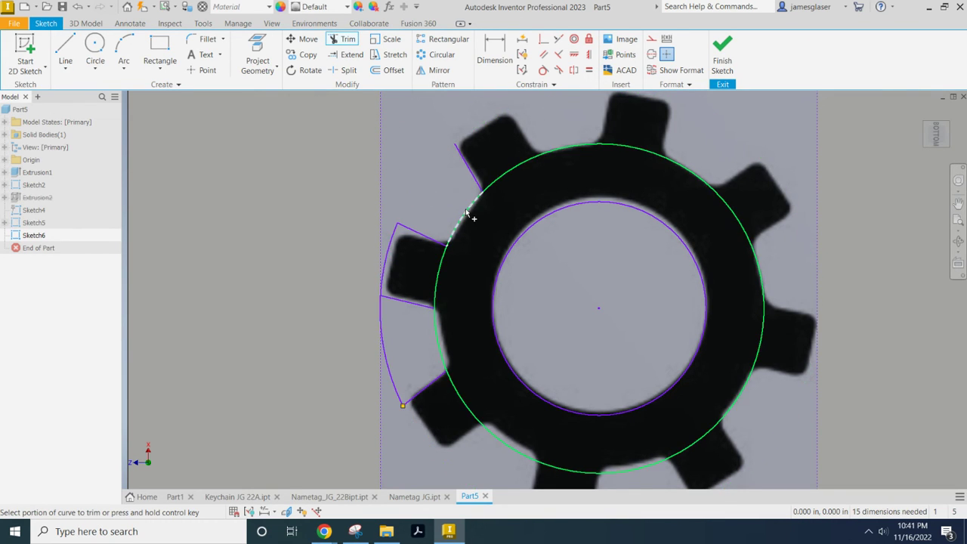
{"action": "key", "text": "ctrl+z"}
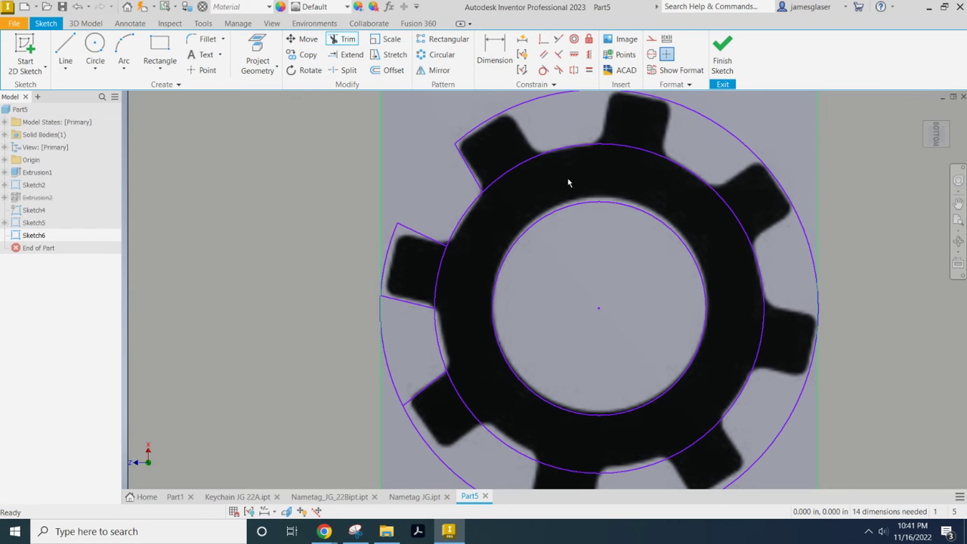
{"action": "key", "text": "Escape"}
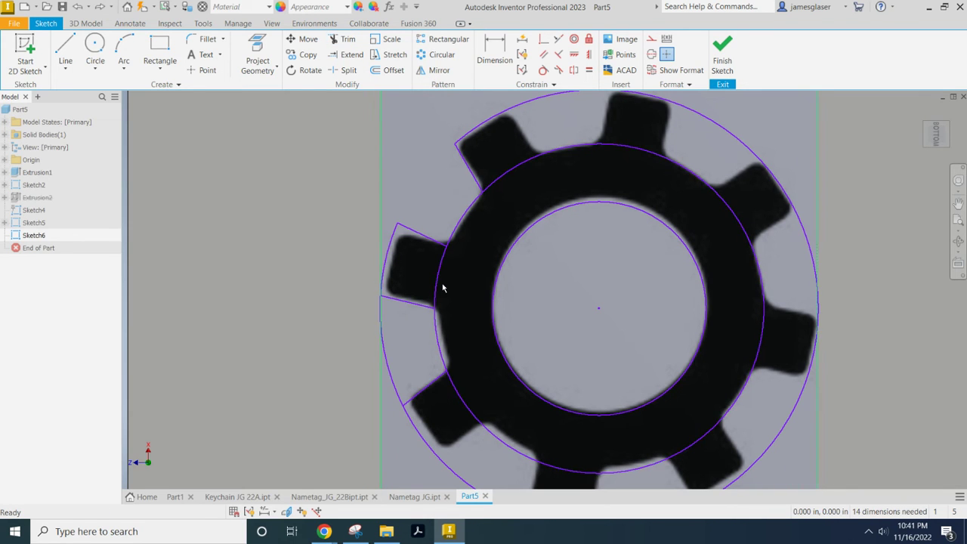
- Finish the gear tracing sketch and turn the block around to show the gear image on its top face
{"action": "left_click", "coordinate": [442, 282]}
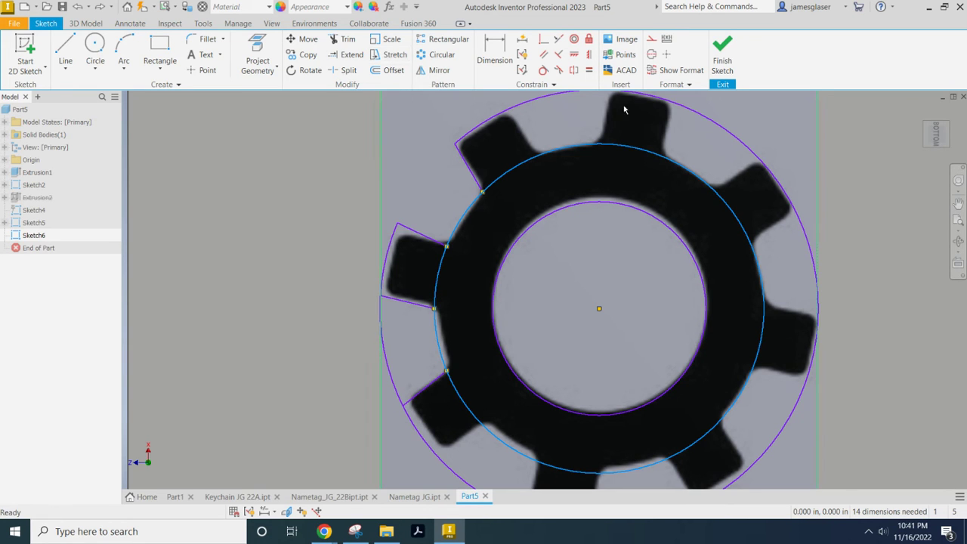
{"action": "scroll", "coordinate": [594, 220], "scroll_direction": "up", "scroll_amount": 3}
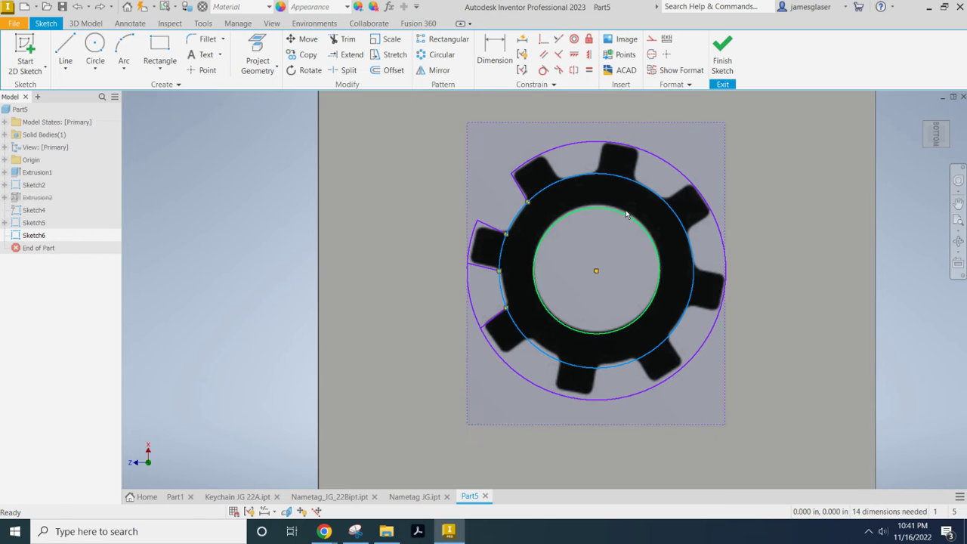
{"action": "mouse_move", "coordinate": [643, 220]}
{"action": "middle_mouse_down", "text": "shift"}
{"action": "mouse_move", "coordinate": [650, 279]}
{"action": "mouse_move", "coordinate": [639, 329]}
{"action": "mouse_move", "coordinate": [642, 318]}
{"action": "middle_mouse_up", "text": "shift"}
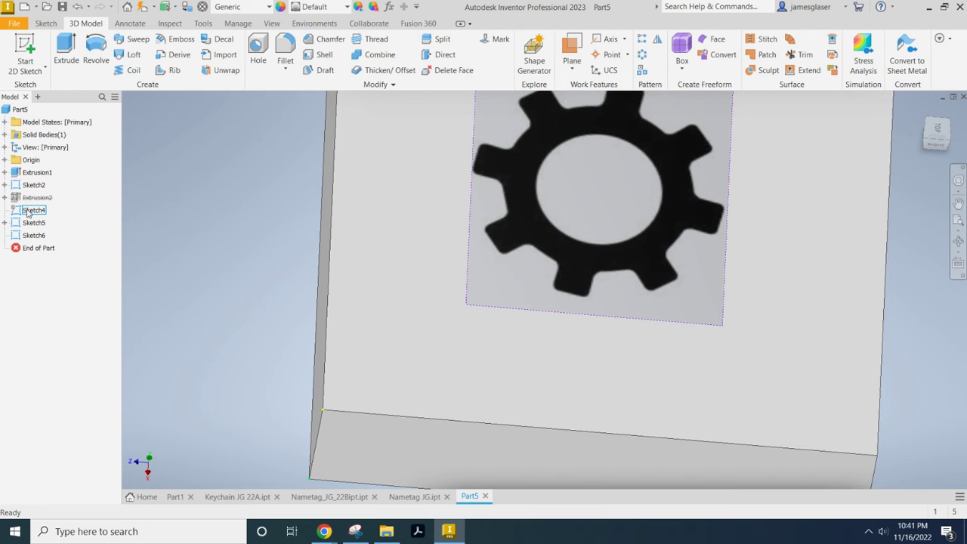
- Open Sketch4 on the block's top face, reveal the sketch beneath Extrusion2 in the model tree, and finish the sketch
{"action": "right_click", "coordinate": [30, 213]}
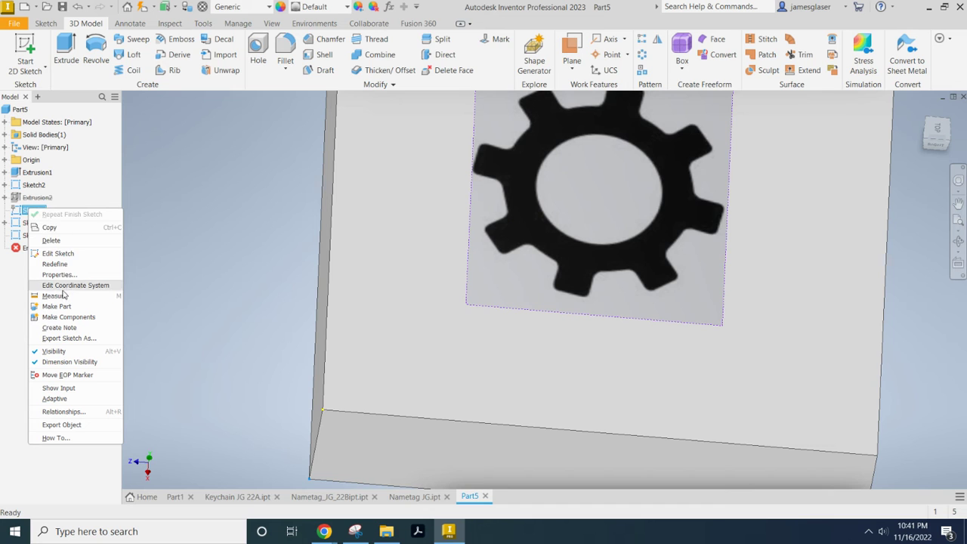
{"action": "left_click", "coordinate": [75, 255]}
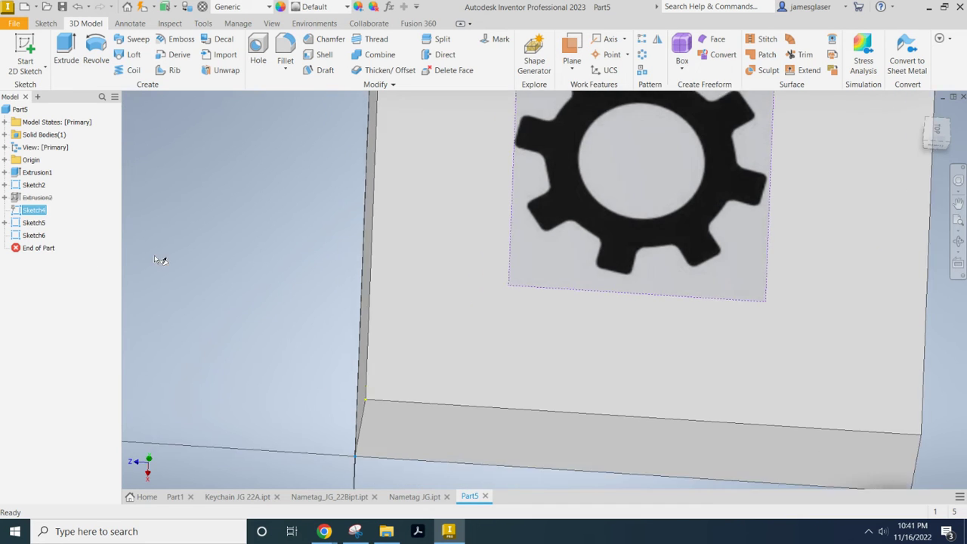
{"action": "middle_click_drag", "start_coordinate": [531, 205], "coordinate": [278, 356]}
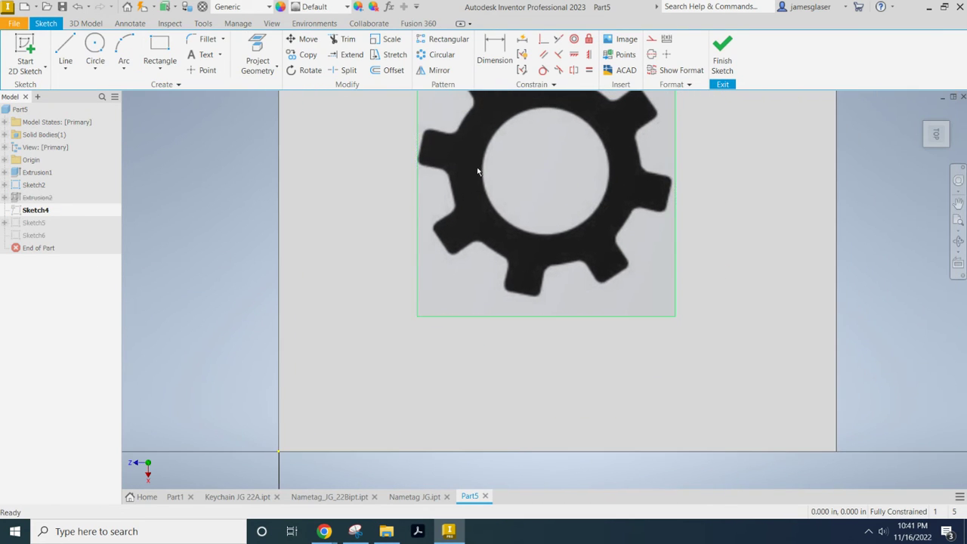
{"action": "scroll", "coordinate": [453, 159], "scroll_direction": "up", "scroll_amount": 3}
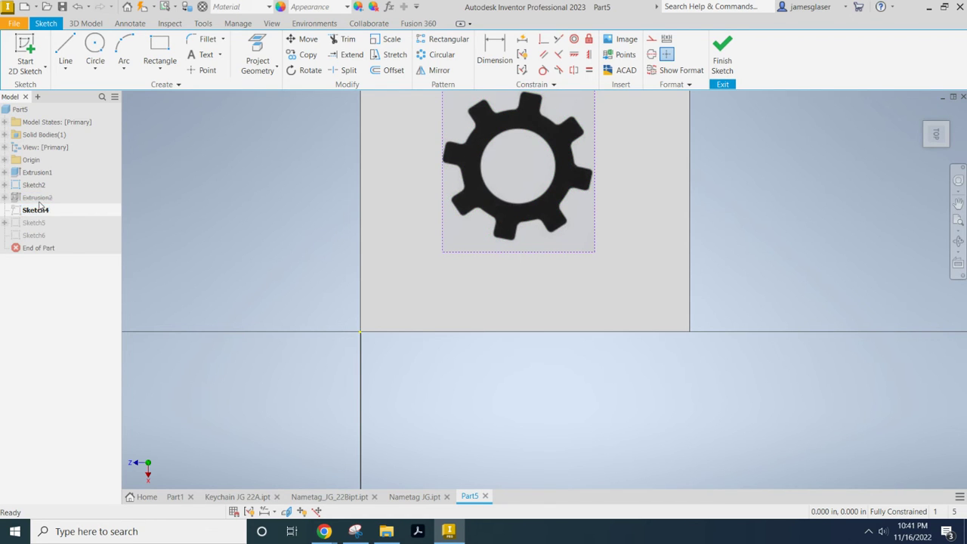
{"action": "left_click", "coordinate": [5, 198]}
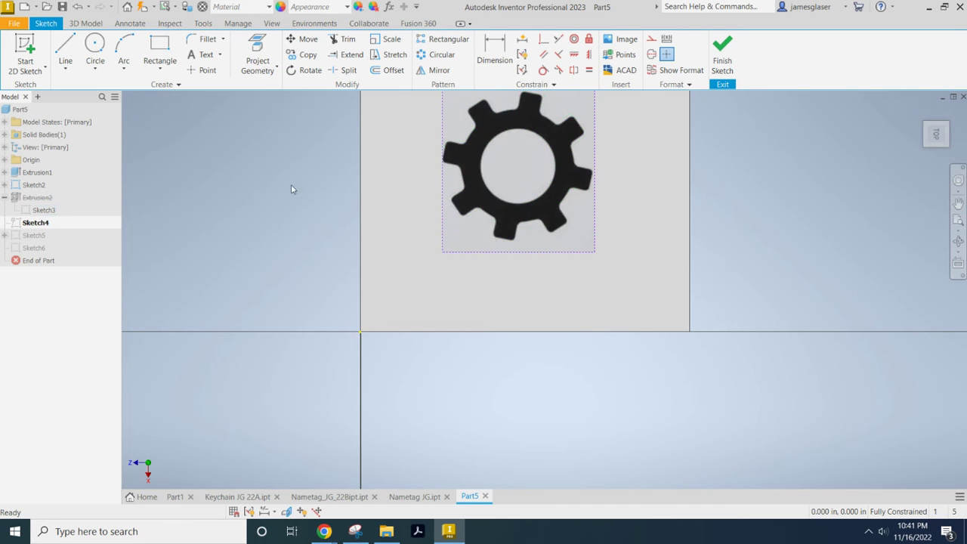
{"action": "left_click", "coordinate": [723, 50]}
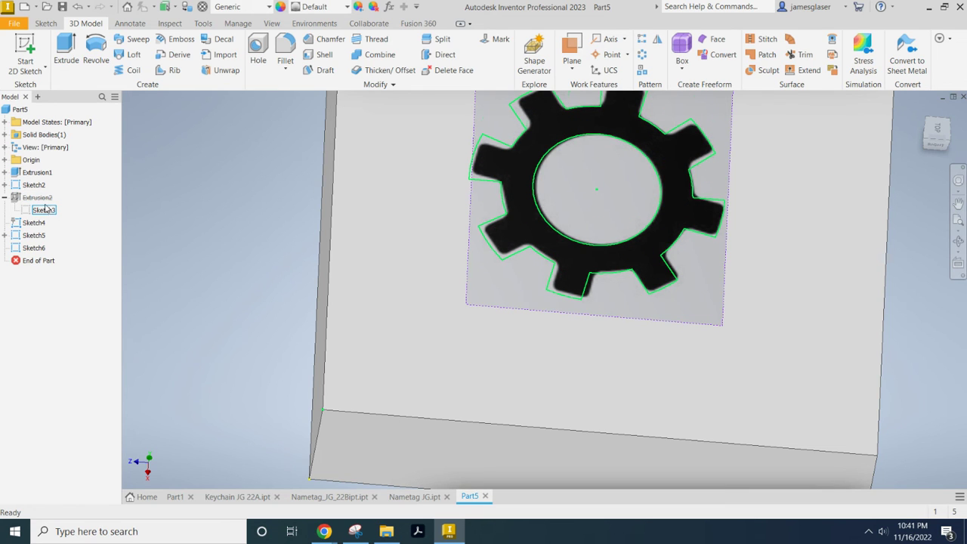
- Unsuppress Extrusion2, the gear extrusion on the block's top face, and view it from an angle
{"action": "right_click", "coordinate": [43, 201]}
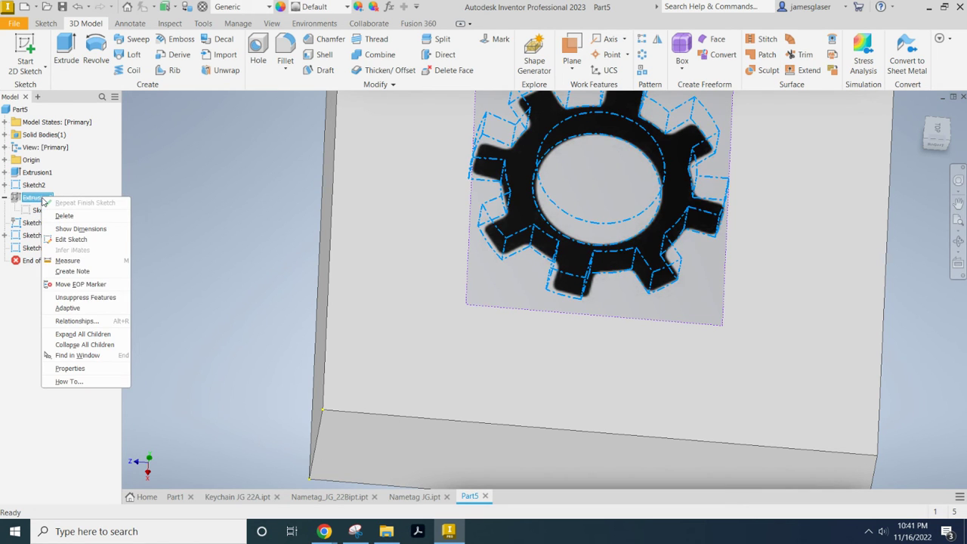
{"action": "left_click", "coordinate": [85, 298]}
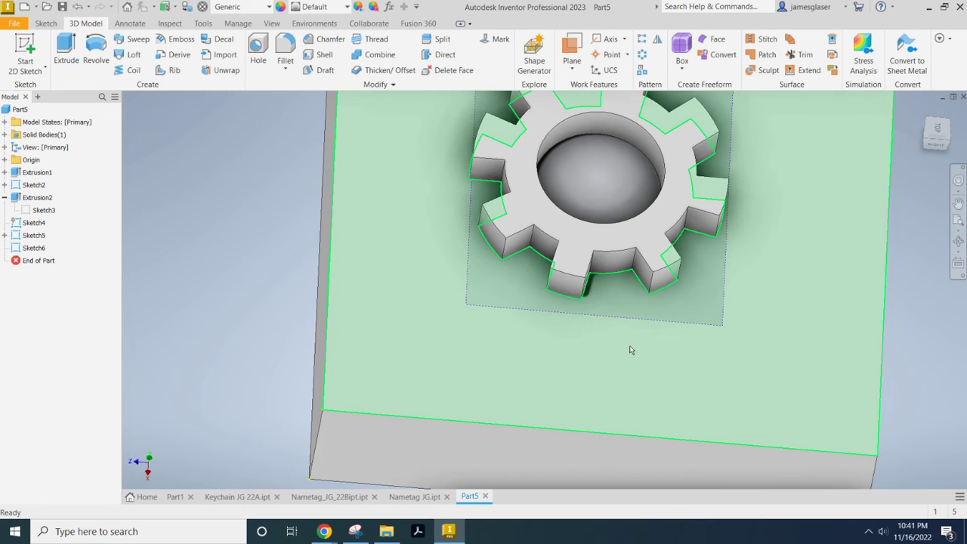
{"action": "middle_click_drag", "start_coordinate": [630, 347], "coordinate": [659, 317], "text": "shift"}
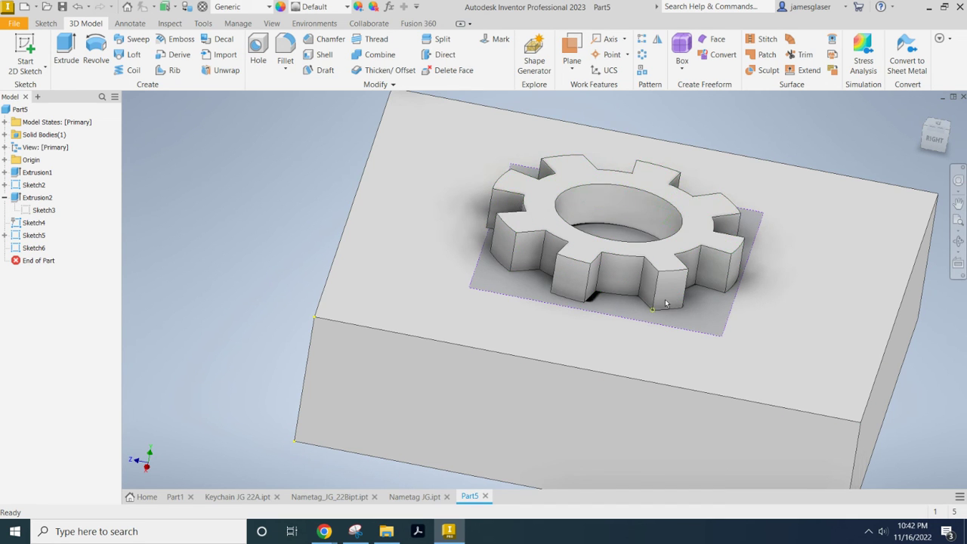
- Open the gear feature Extrusion2 for editing
{"action": "left_click", "coordinate": [35, 199]}
{"action": "left_click", "coordinate": [5, 198]}
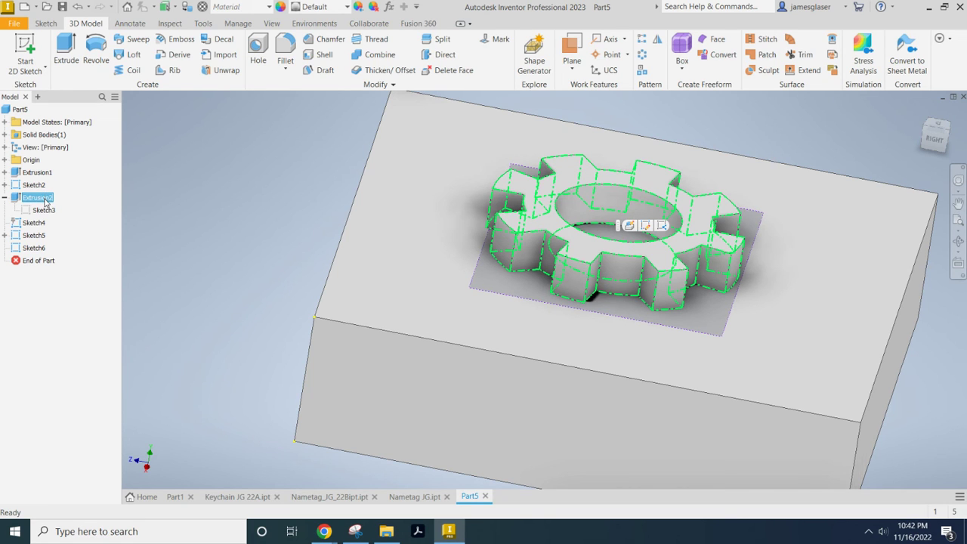
{"action": "right_click", "coordinate": [44, 201]}
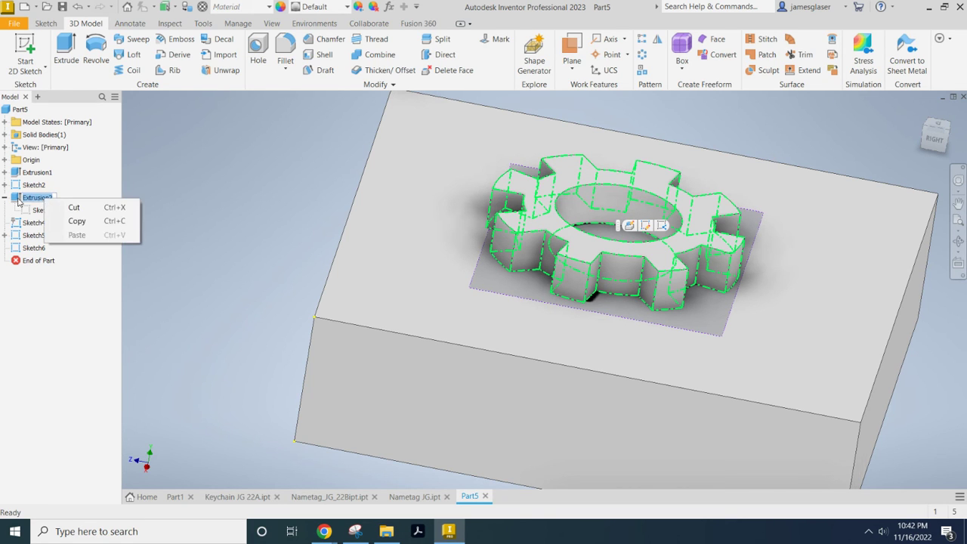
{"action": "left_click", "coordinate": [15, 199]}
{"action": "right_click", "coordinate": [15, 198]}
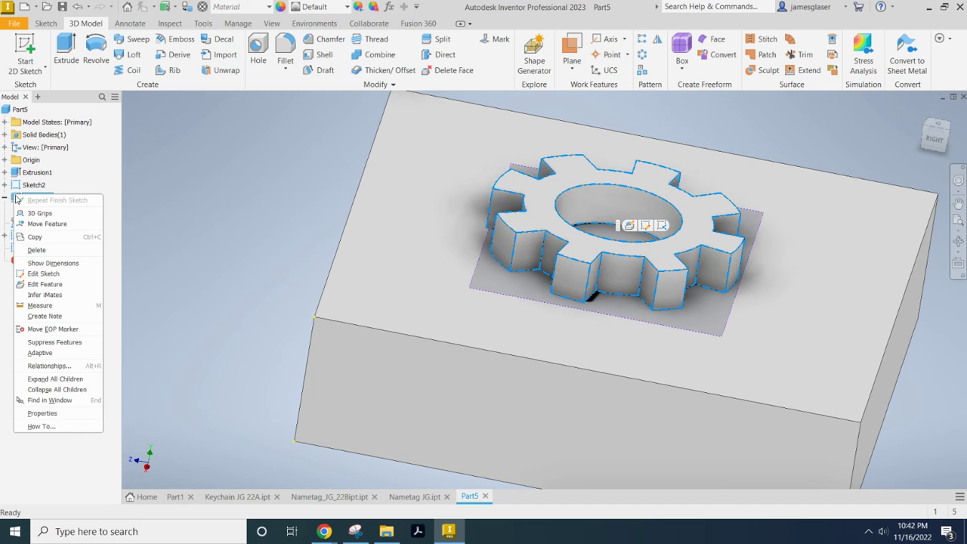
{"action": "left_click", "coordinate": [65, 284]}
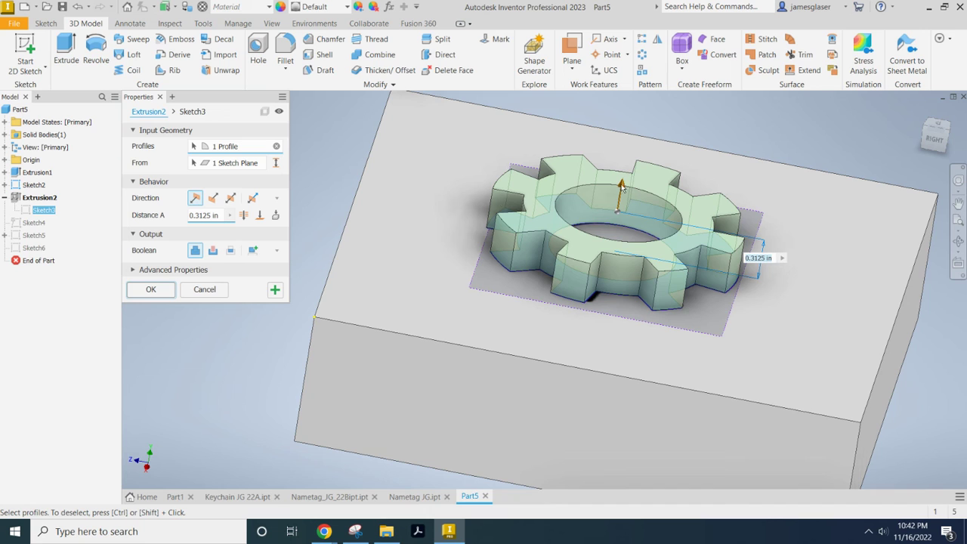
- Change the gear extrusion to a cut with flipped direction into the block and apply the edit
{"action": "left_click", "coordinate": [214, 251]}
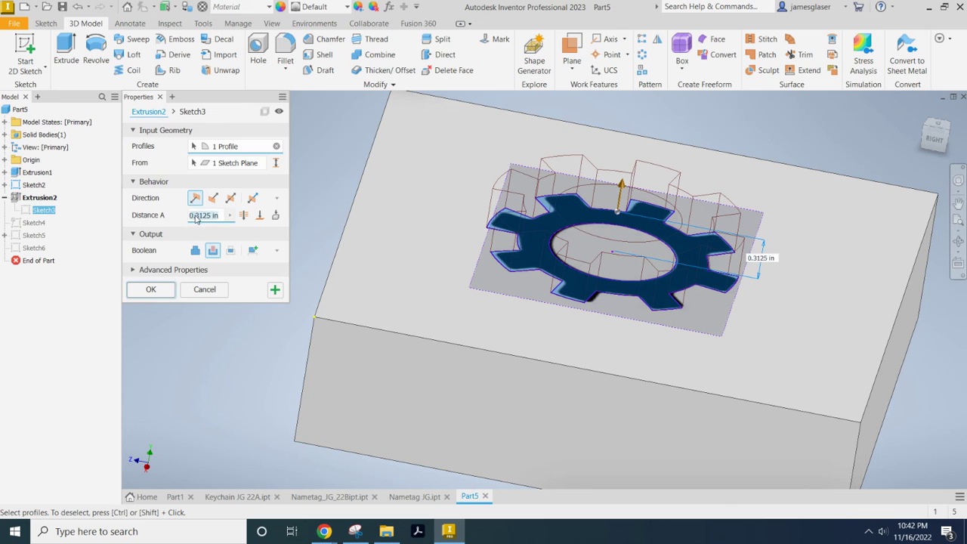
{"action": "left_click", "coordinate": [214, 199]}
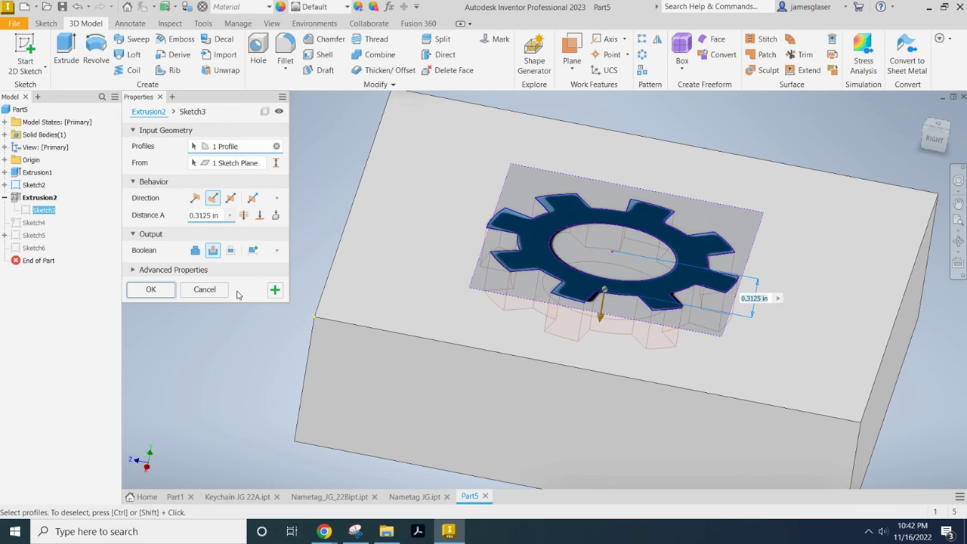
{"action": "left_click", "coordinate": [151, 289]}
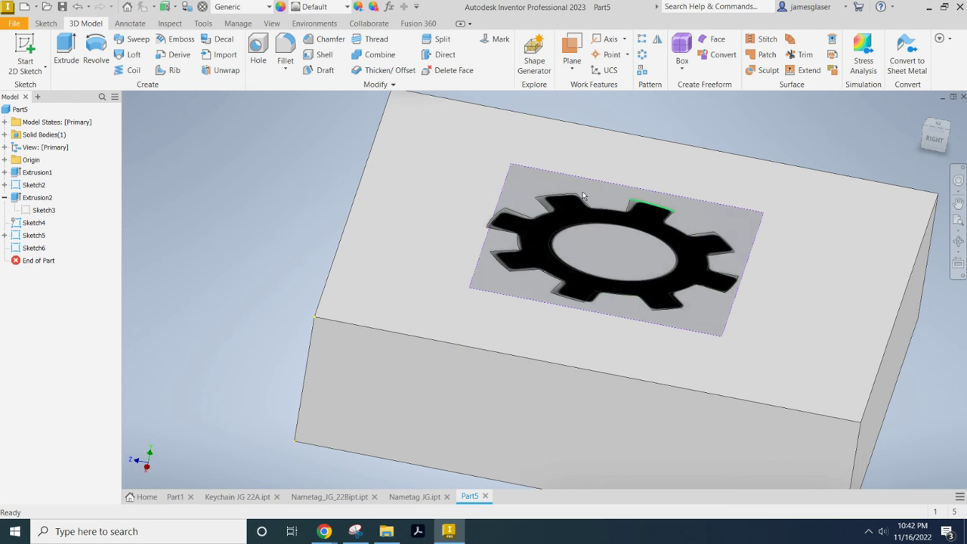
- Hide Sketch2 with the gear image to inspect the gear-shaped pocket in the block's top face, and show the sketch again
{"action": "right_click", "coordinate": [41, 192]}
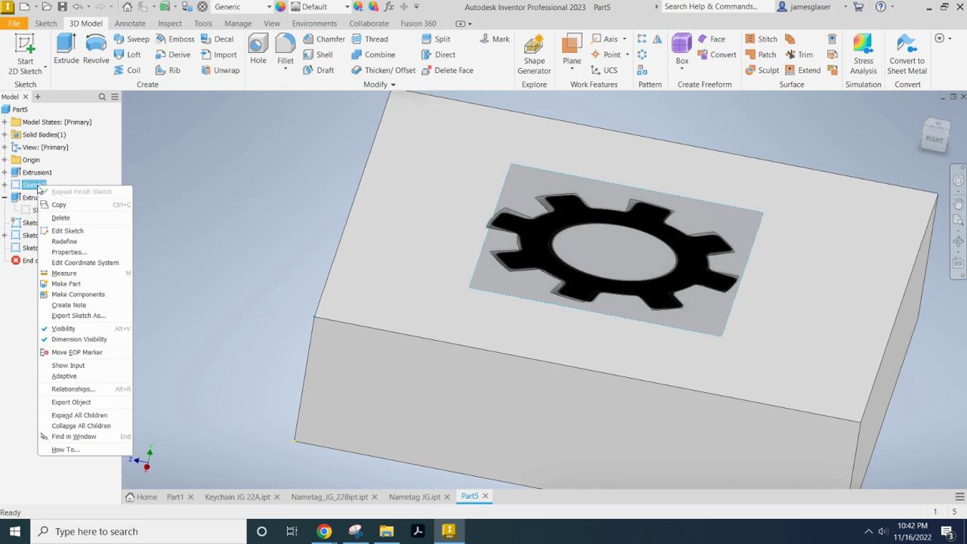
{"action": "left_click", "coordinate": [90, 330]}
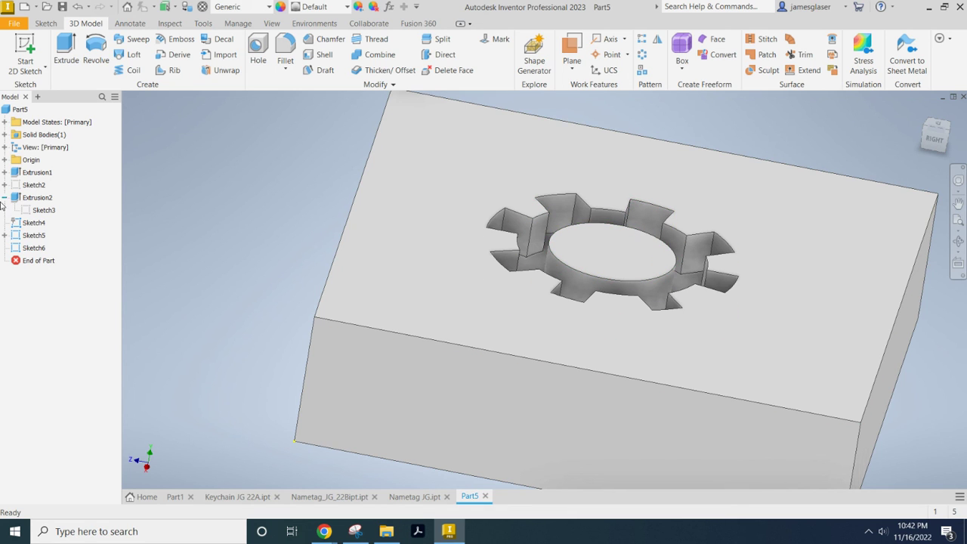
{"action": "right_click", "coordinate": [30, 191]}
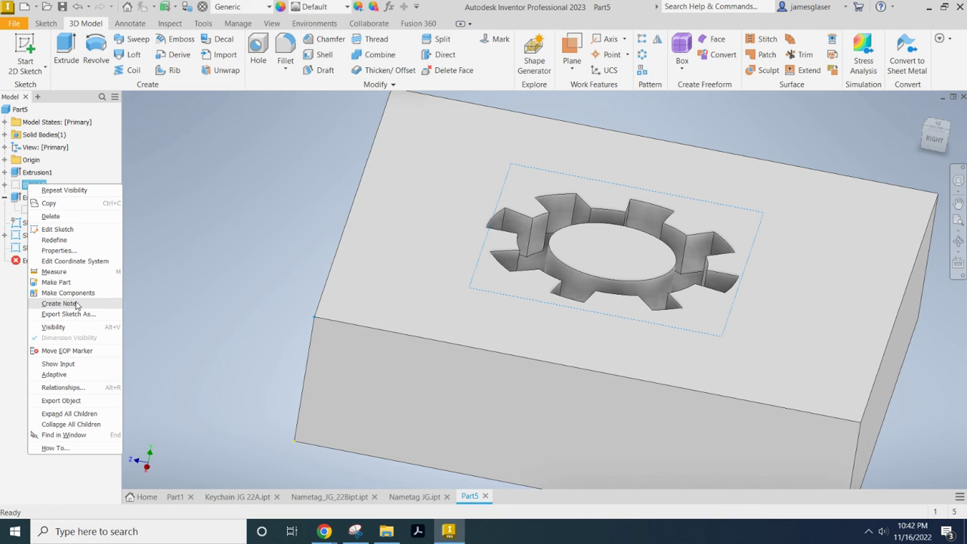
{"action": "left_click", "coordinate": [78, 327]}
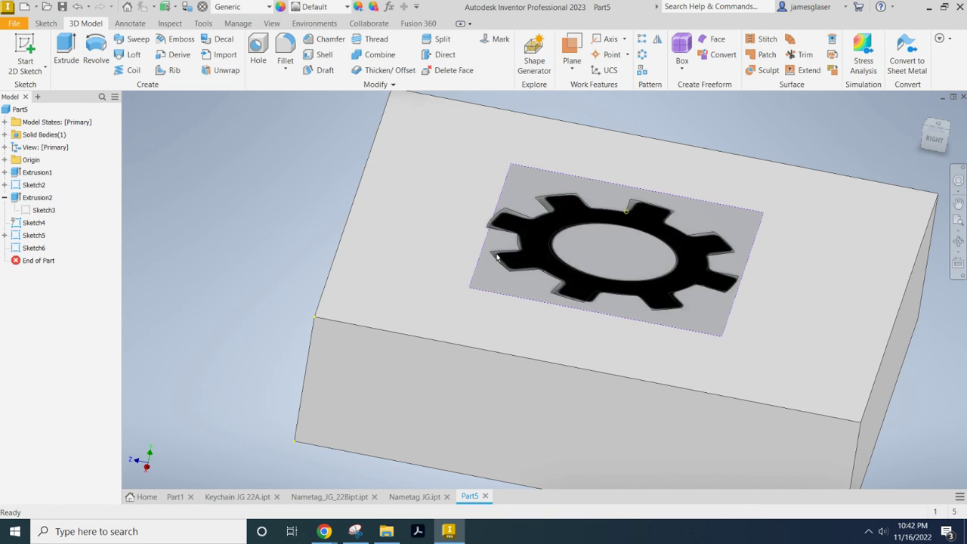
{"action": "mouse_move", "coordinate": [607, 217]}
{"action": "middle_mouse_down", "text": "shift"}
{"action": "mouse_move", "coordinate": [615, 194]}
{"action": "mouse_move", "coordinate": [600, 232]}
{"action": "mouse_move", "coordinate": [604, 192]}
{"action": "mouse_move", "coordinate": [533, 195]}
{"action": "mouse_move", "coordinate": [438, 205]}
{"action": "mouse_move", "coordinate": [424, 226]}
{"action": "middle_mouse_up", "text": "shift"}
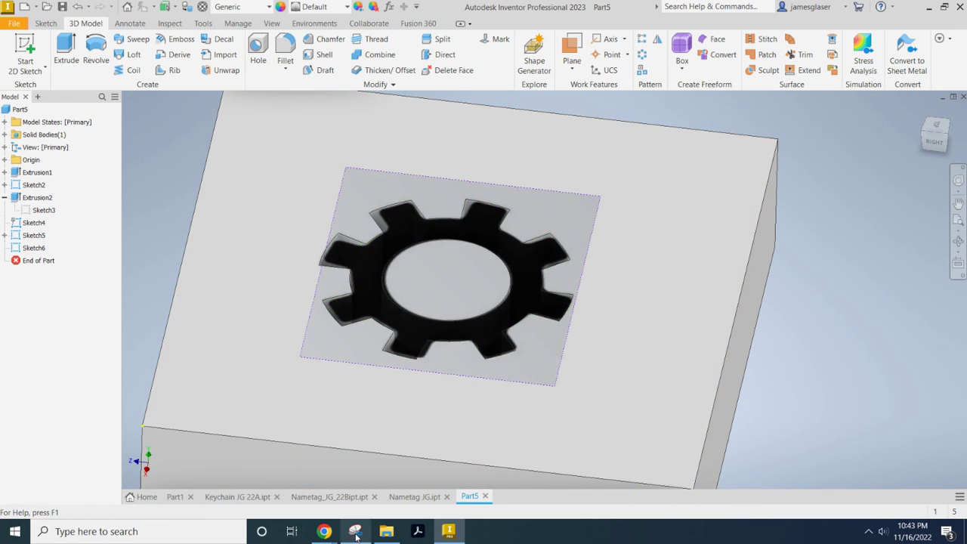